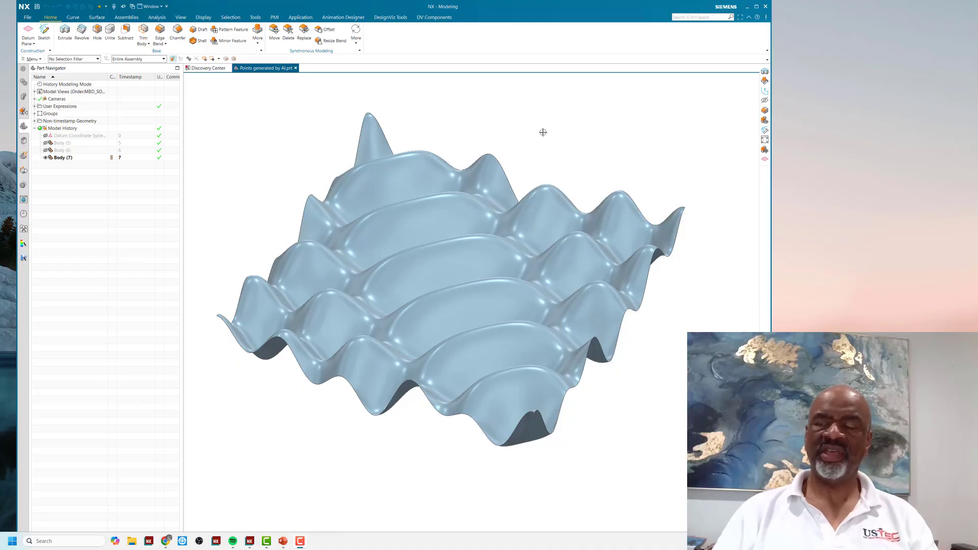
# Orbit the wavy surface through top and side views, then bring the PowerPoint prompt deck over NX
pyautogui.moveTo(544, 131)
pyautogui.mouseDown(button='middle')
pyautogui.moveTo(542, 146)
pyautogui.moveTo(543, 120)
pyautogui.moveTo(567, 109)
pyautogui.moveTo(566, 122)
pyautogui.moveTo(517, 113)
pyautogui.moveTo(459, 140)
pyautogui.moveTo(470, 158)
pyautogui.moveTo(503, 133)
pyautogui.moveTo(587, 130)
pyautogui.moveTo(577, 160)
pyautogui.moveTo(558, 143)
pyautogui.mouseUp(button='middle')
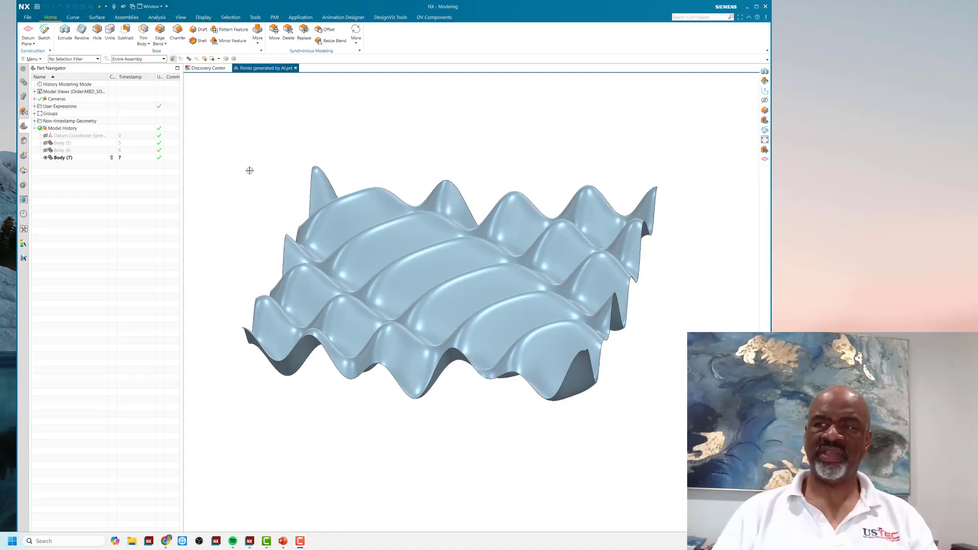
pyautogui.moveTo(249, 168)
pyautogui.mouseDown(button='middle')
pyautogui.moveTo(257, 183)
pyautogui.moveTo(262, 164)
pyautogui.moveTo(319, 153)
pyautogui.moveTo(312, 181)
pyautogui.moveTo(268, 167)
pyautogui.moveTo(251, 188)
pyautogui.moveTo(261, 207)
pyautogui.mouseUp(button='middle')
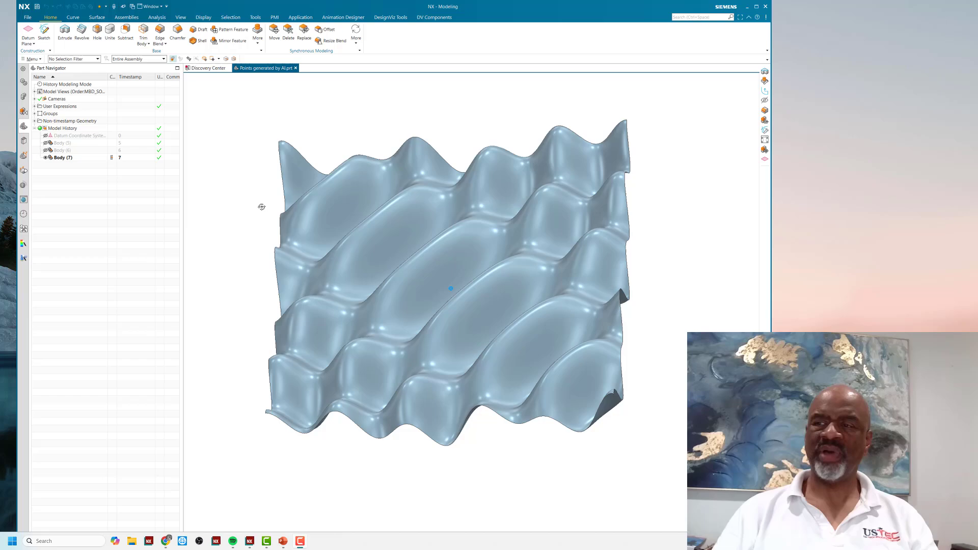
pyautogui.moveTo(350, 127)
pyautogui.mouseDown(button='middle')
pyautogui.moveTo(363, 161)
pyautogui.moveTo(362, 107)
pyautogui.moveTo(339, 83)
pyautogui.moveTo(301, 92)
pyautogui.moveTo(297, 109)
pyautogui.moveTo(311, 117)
pyautogui.mouseUp(button='middle')
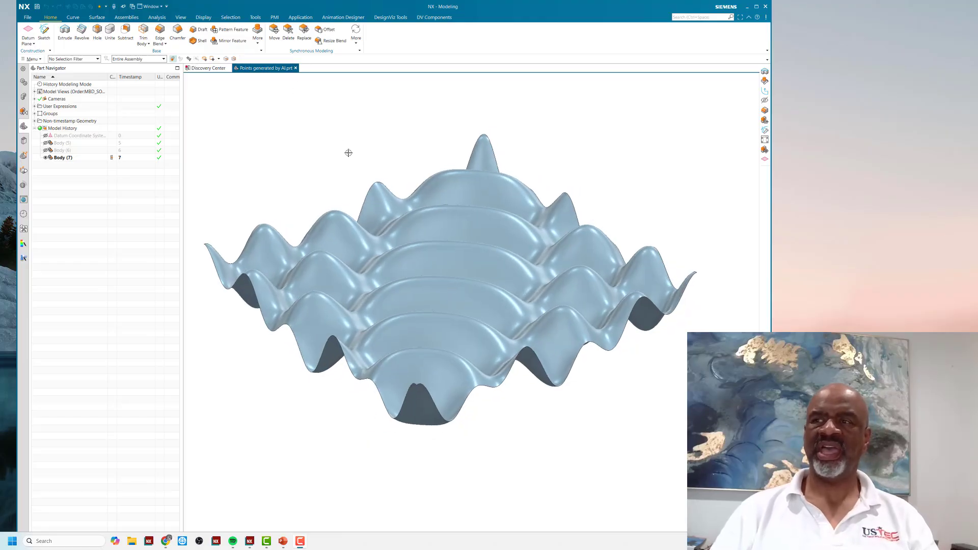
pyautogui.scroll(2, 321, 167)
pyautogui.scroll(-4, 323, 164)
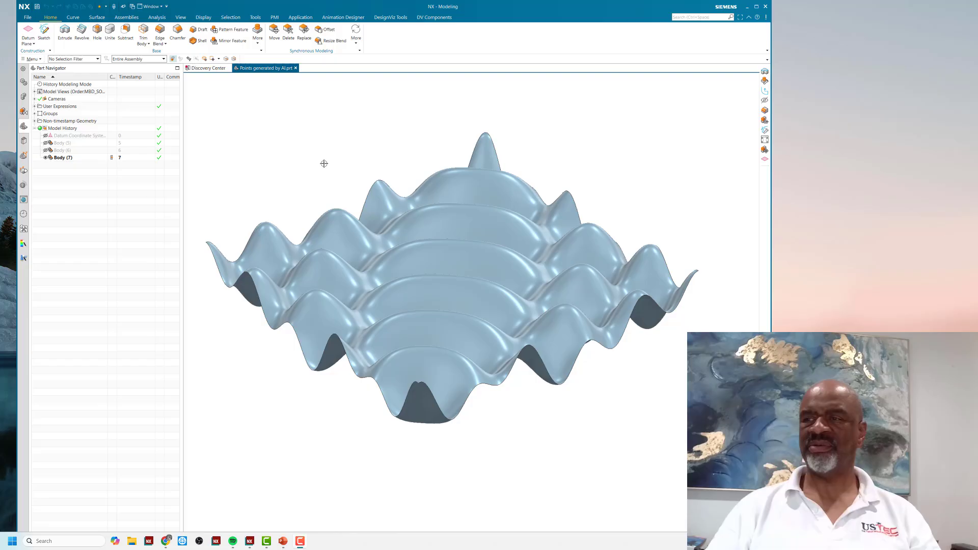
pyautogui.moveTo(323, 162)
pyautogui.mouseDown(button='middle')
pyautogui.moveTo(353, 142)
pyautogui.moveTo(446, 155)
pyautogui.moveTo(354, 170)
pyautogui.mouseUp(button='middle')
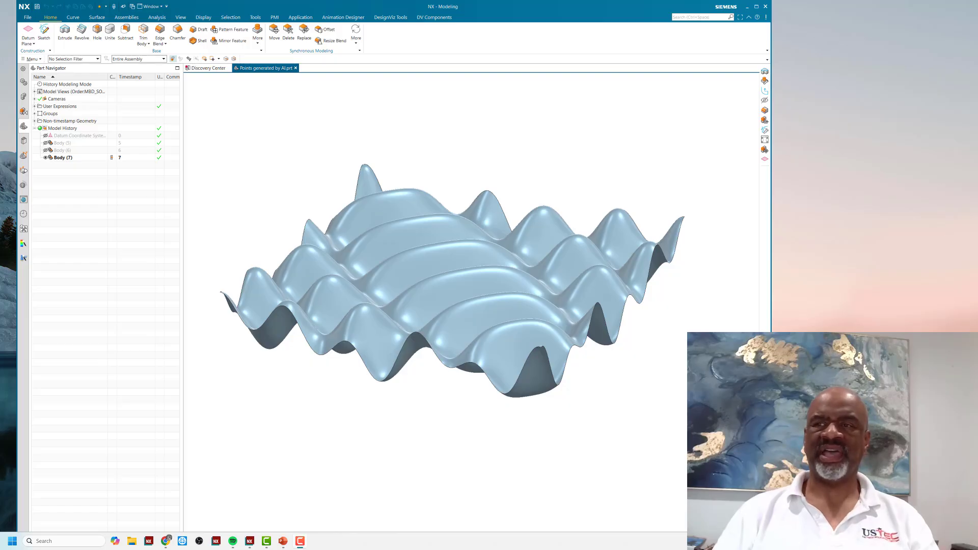
pyautogui.hotkey('alt', 'Tab')
pyautogui.moveTo(502, 107); pyautogui.dragTo(424, 59)
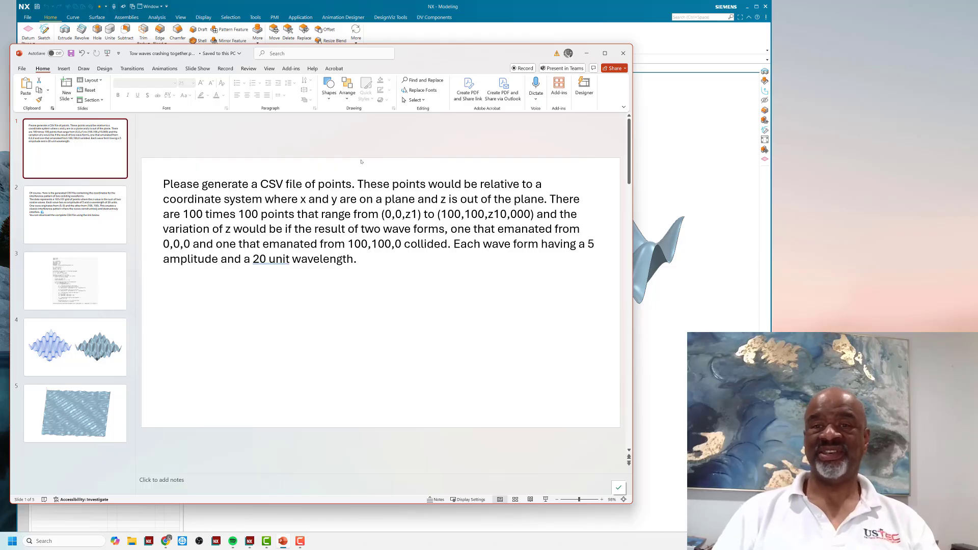
# Show slide 2 with the 101×101 summed cosine-wave grid reply and reposition the PowerPoint window
pyautogui.click(102, 210)
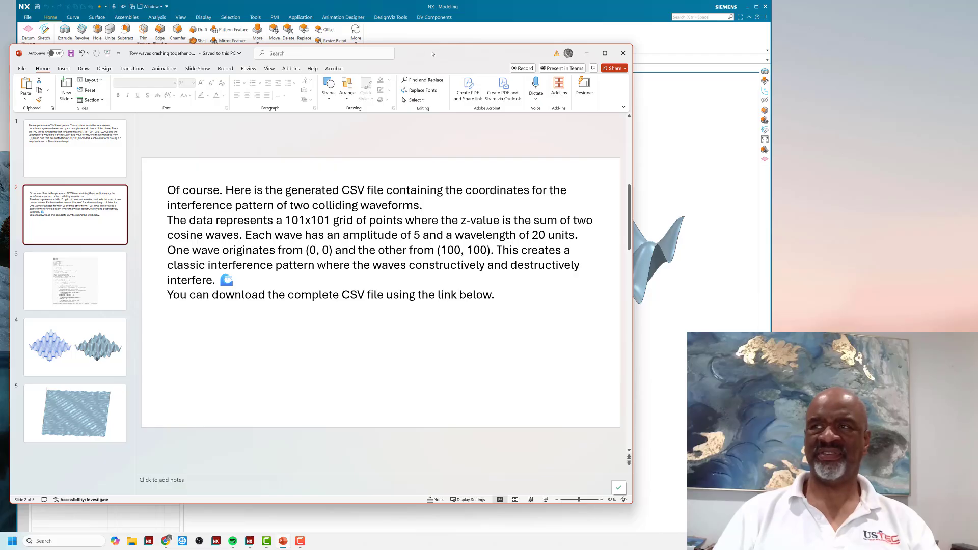
pyautogui.moveTo(432, 53); pyautogui.dragTo(437, 38)
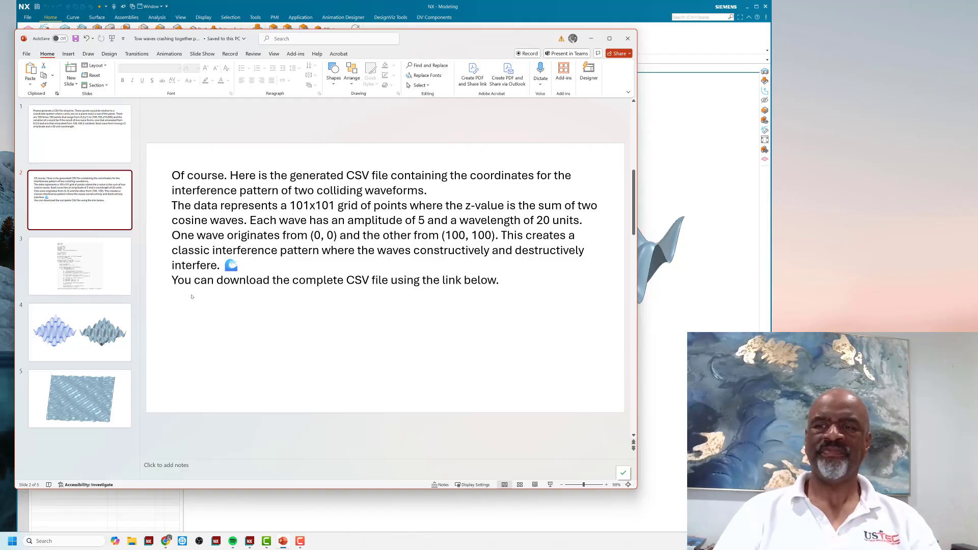
# Page through slides 3 to 5: the Python script, point cloud and finished wave surface image
pyautogui.click(105, 258)
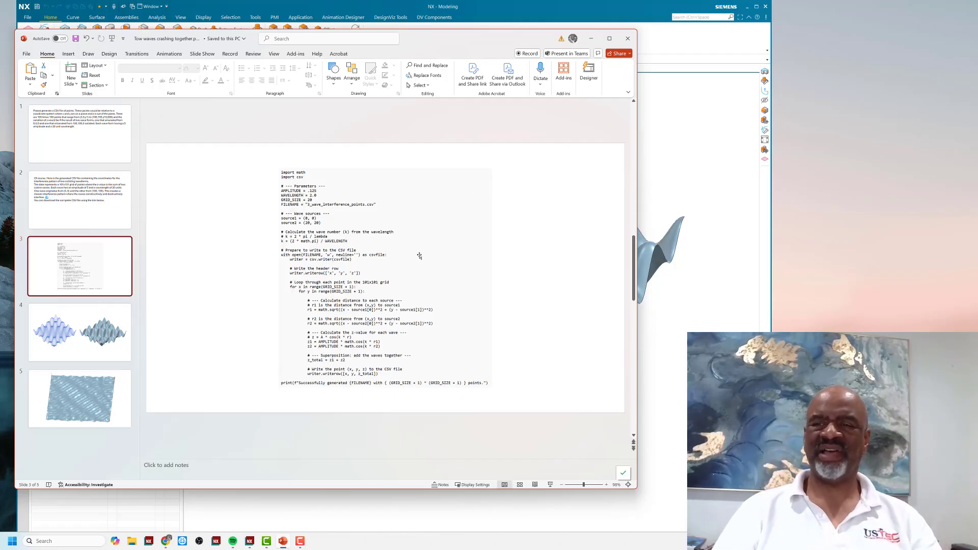
pyautogui.scroll(-1, 175, 350)
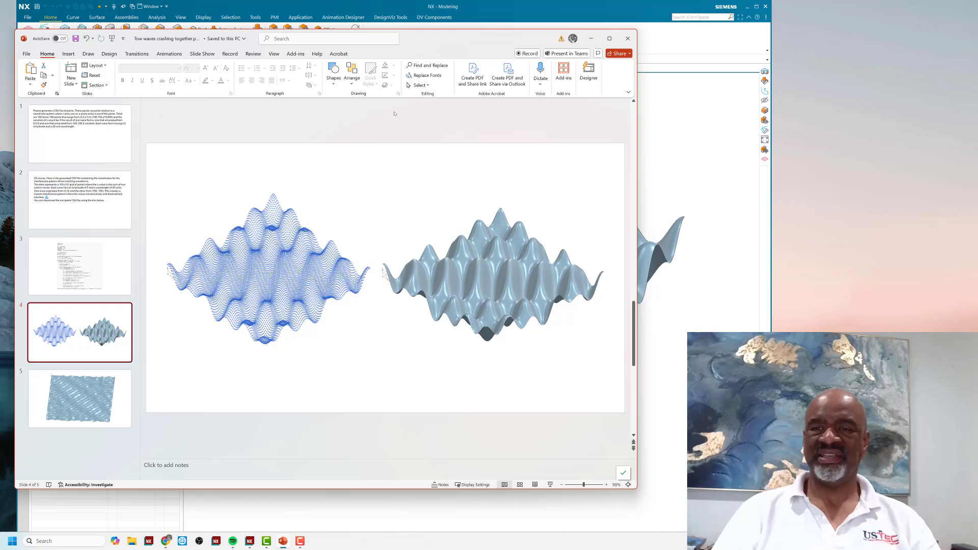
pyautogui.click(102, 386)
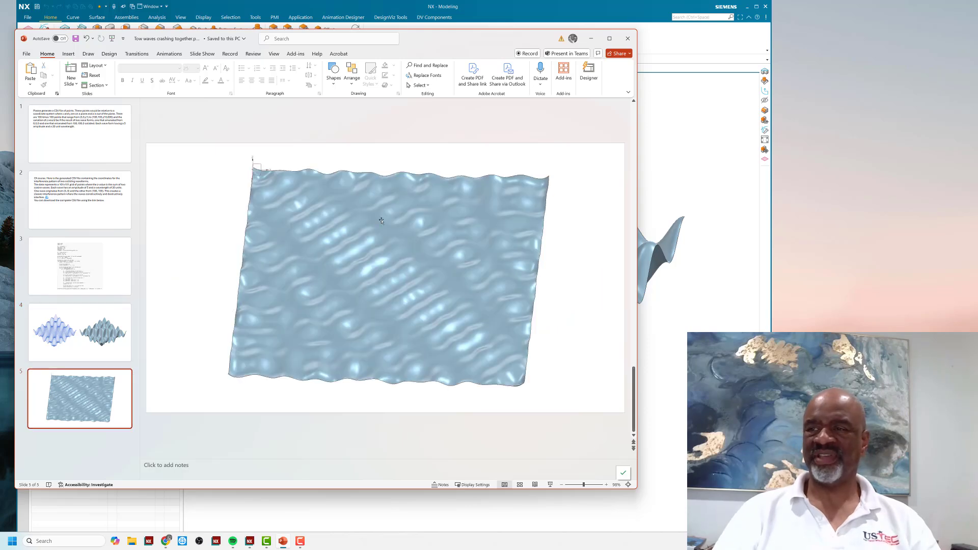
# Return to NX and hide the wave surface body, Body (7)
pyautogui.press('super+Down')
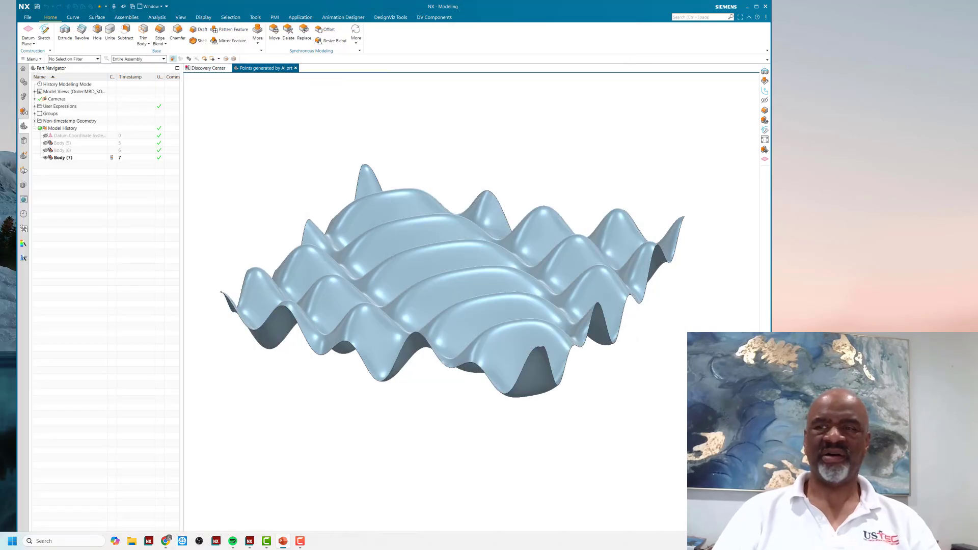
pyautogui.moveTo(287, 194)
pyautogui.mouseDown(button='middle')
pyautogui.moveTo(305, 245)
pyautogui.moveTo(315, 189)
pyautogui.moveTo(397, 186)
pyautogui.moveTo(334, 186)
pyautogui.moveTo(288, 218)
pyautogui.moveTo(294, 232)
pyautogui.moveTo(302, 208)
pyautogui.moveTo(279, 196)
pyautogui.mouseUp(button='middle')
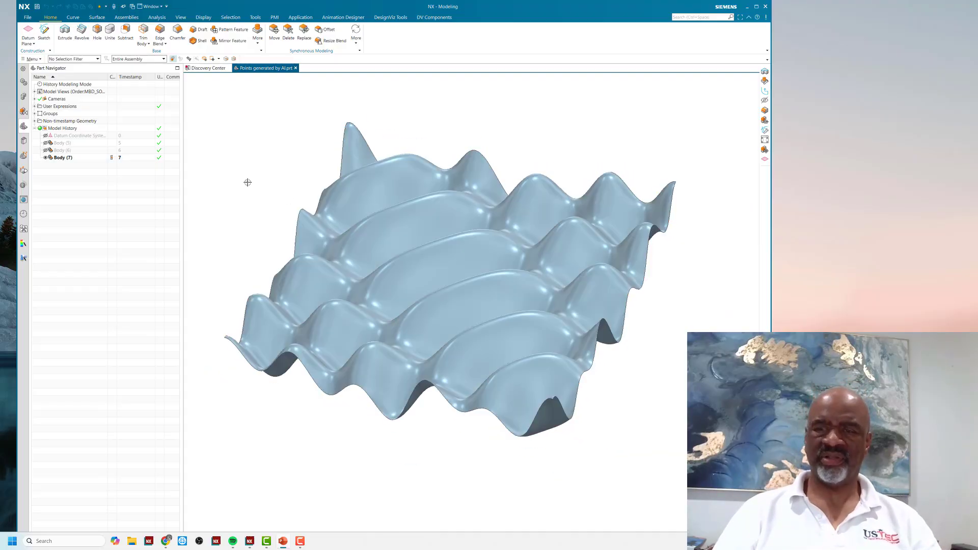
pyautogui.hotkey('ctrl', 'a')
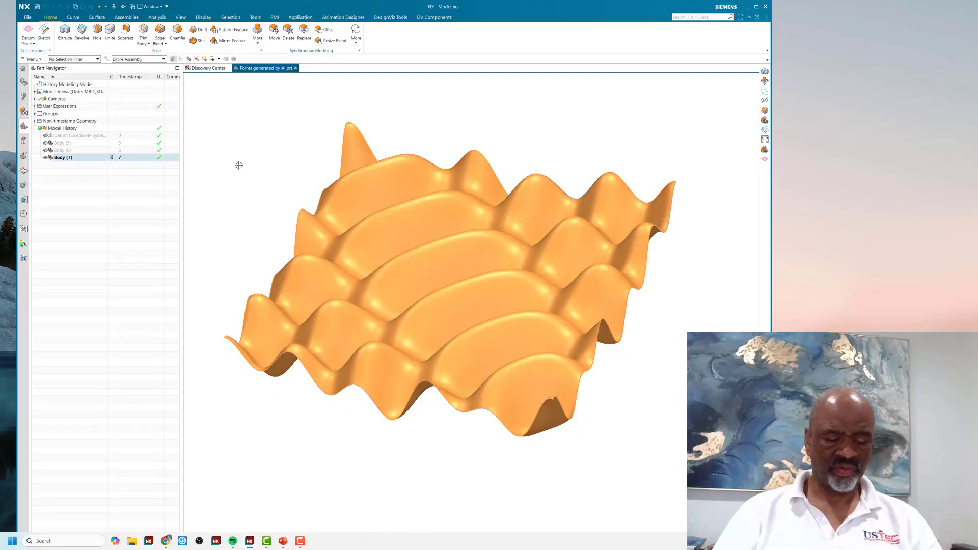
pyautogui.hotkey('ctrl', 'b')
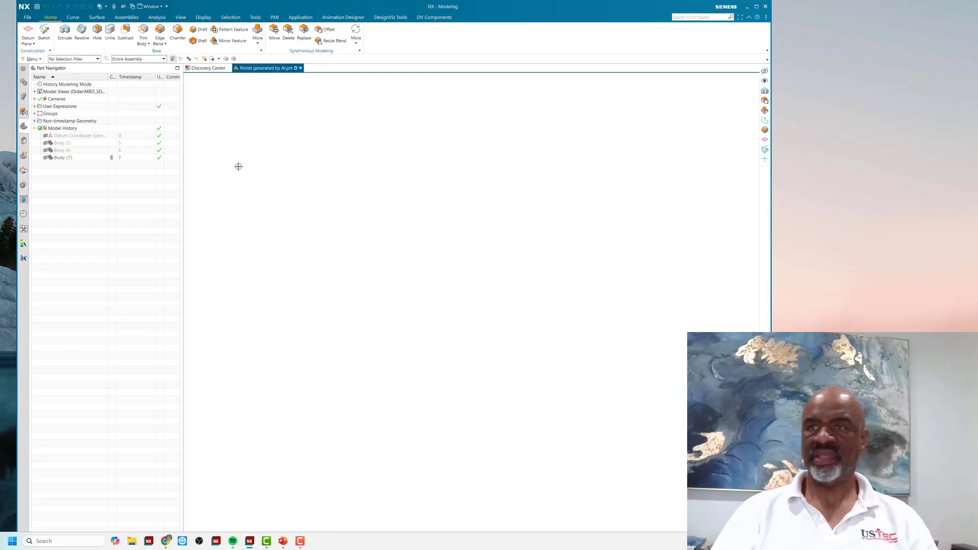
# Show all Points by object type and orbit the resulting point cloud
pyautogui.hotkey('ctrl', 'w')
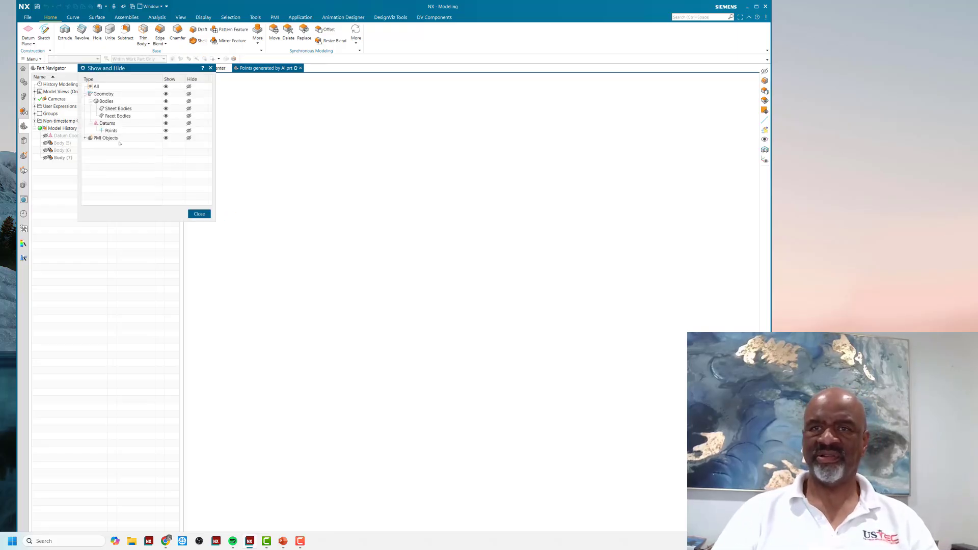
pyautogui.click(165, 130)
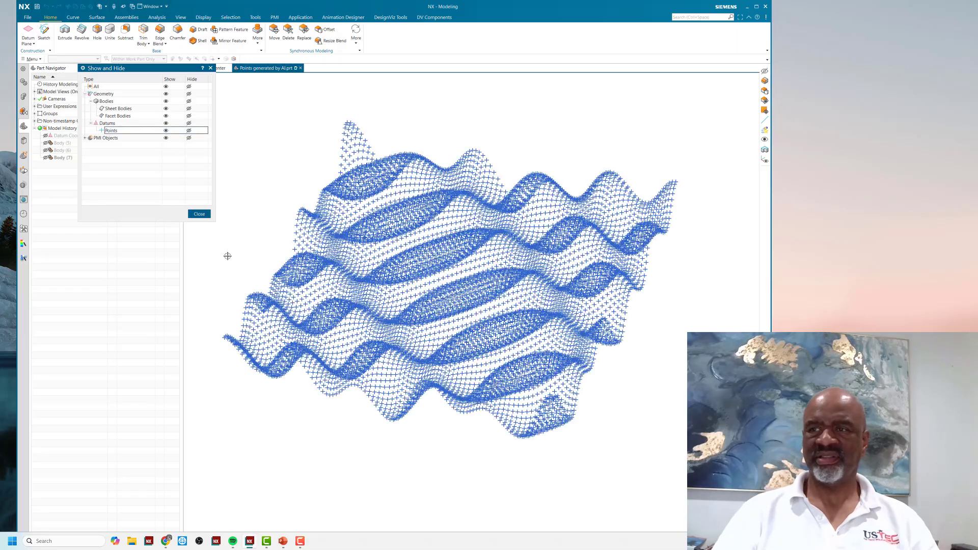
pyautogui.click(199, 214)
pyautogui.moveTo(252, 202)
pyautogui.mouseDown(button='middle')
pyautogui.moveTo(259, 225)
pyautogui.moveTo(249, 183)
pyautogui.moveTo(207, 179)
pyautogui.moveTo(210, 207)
pyautogui.moveTo(245, 168)
pyautogui.moveTo(263, 170)
pyautogui.moveTo(274, 246)
pyautogui.moveTo(245, 235)
pyautogui.moveTo(278, 186)
pyautogui.moveTo(244, 183)
pyautogui.moveTo(265, 238)
pyautogui.moveTo(250, 173)
pyautogui.moveTo(220, 188)
pyautogui.moveTo(249, 212)
pyautogui.moveTo(240, 179)
pyautogui.moveTo(229, 182)
pyautogui.mouseUp(button='middle')
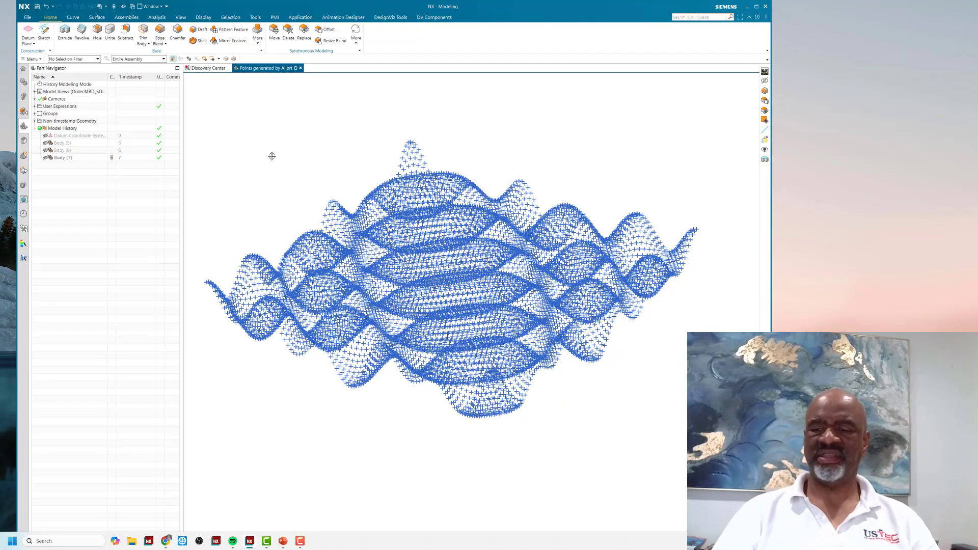
pyautogui.moveTo(302, 157)
pyautogui.mouseDown(button='middle')
pyautogui.moveTo(303, 170)
pyautogui.moveTo(301, 155)
pyautogui.moveTo(313, 151)
pyautogui.moveTo(305, 158)
pyautogui.mouseUp(button='middle')
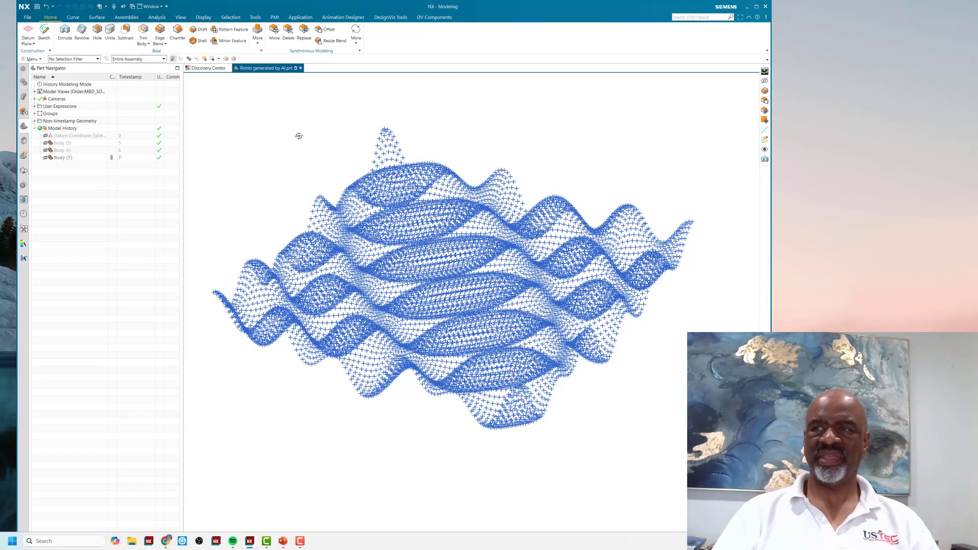
pyautogui.moveTo(297, 136); pyautogui.dragTo(264, 129, button='middle')
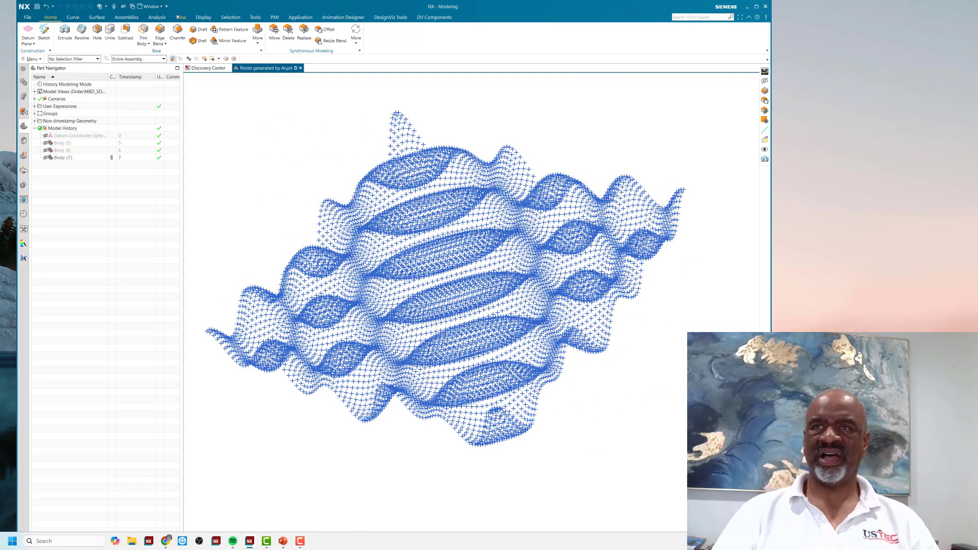
# In Layer Settings, make layer 20 the work layer and hide layer 1
pyautogui.click(179, 17)
pyautogui.click(338, 27)
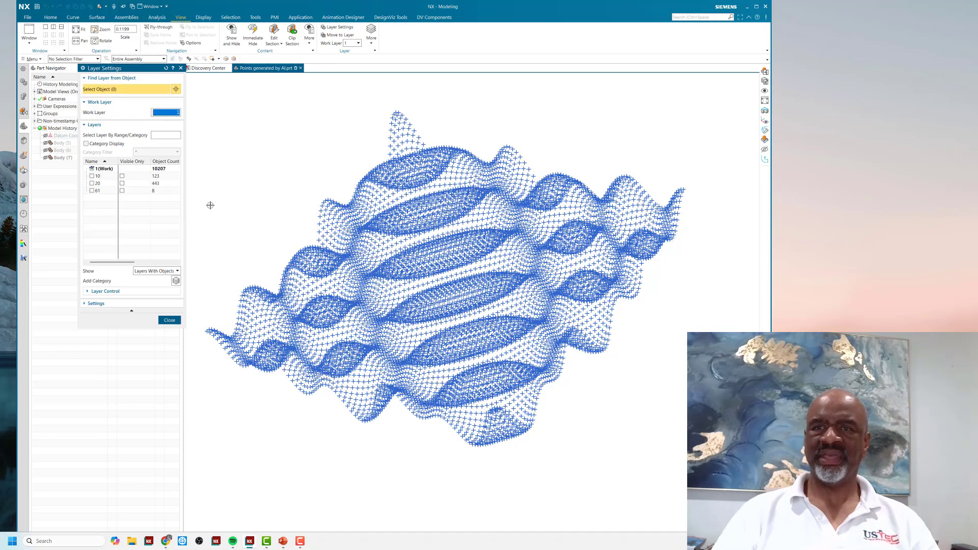
pyautogui.doubleClick(98, 184)
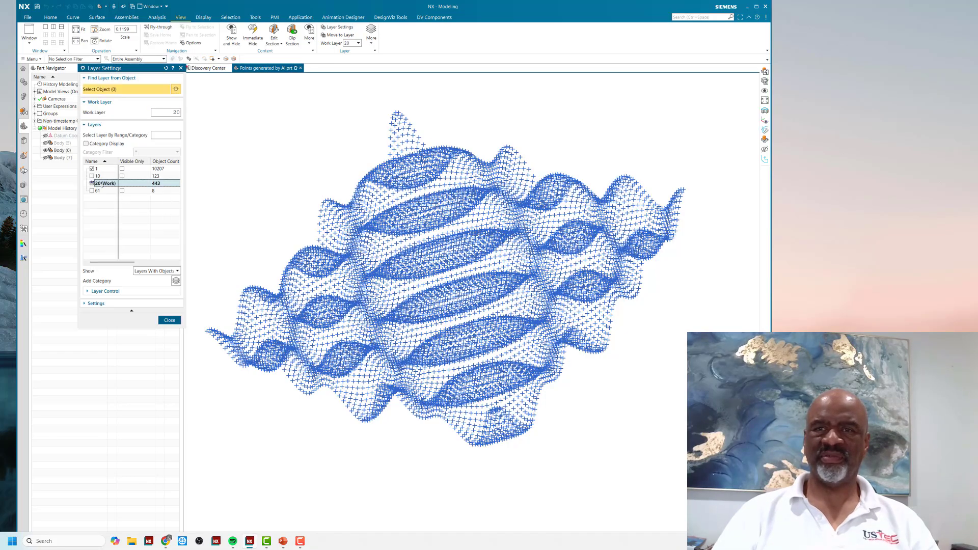
pyautogui.click(92, 168)
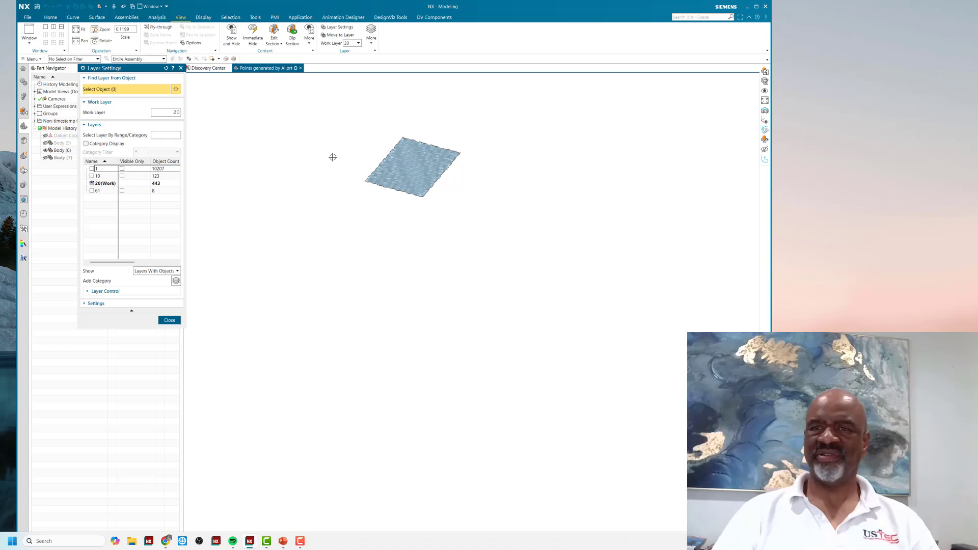
pyautogui.scroll(3, 357, 147)
pyautogui.moveTo(317, 175); pyautogui.dragTo(364, 142, button='middle')
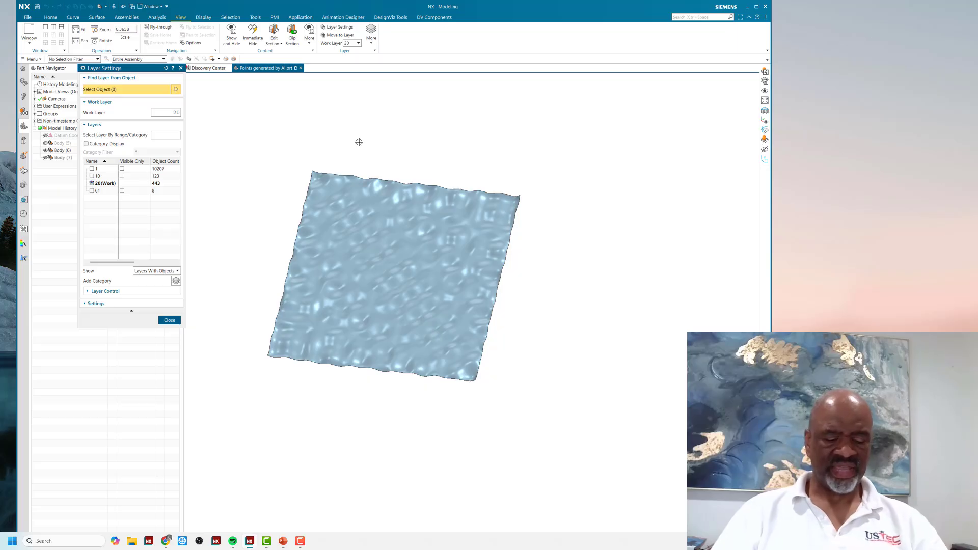
# Hide the wavy surface and re-show all Points by object type
pyautogui.hotkey('ctrl', 'b')
pyautogui.click(375, 199)
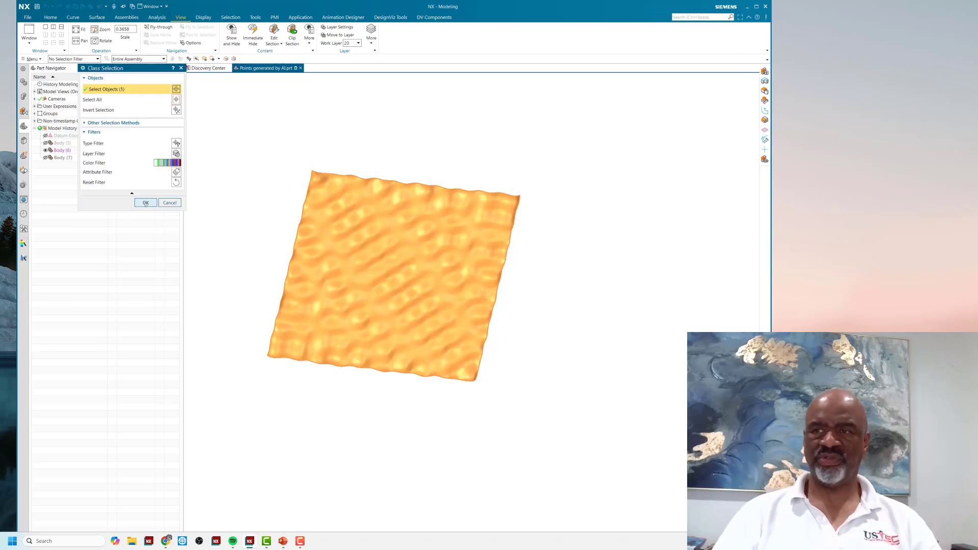
pyautogui.middleClick(291, 151)
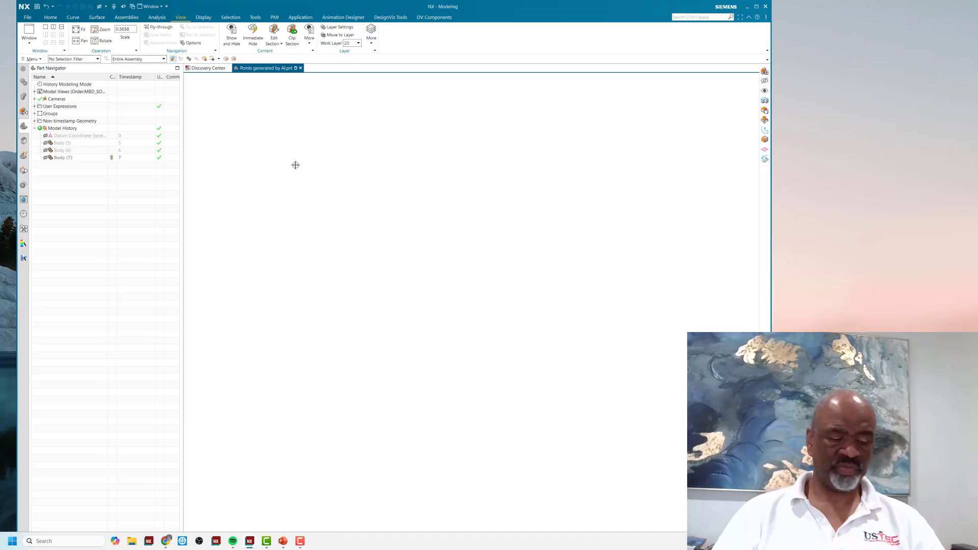
pyautogui.hotkey('ctrl', 'w')
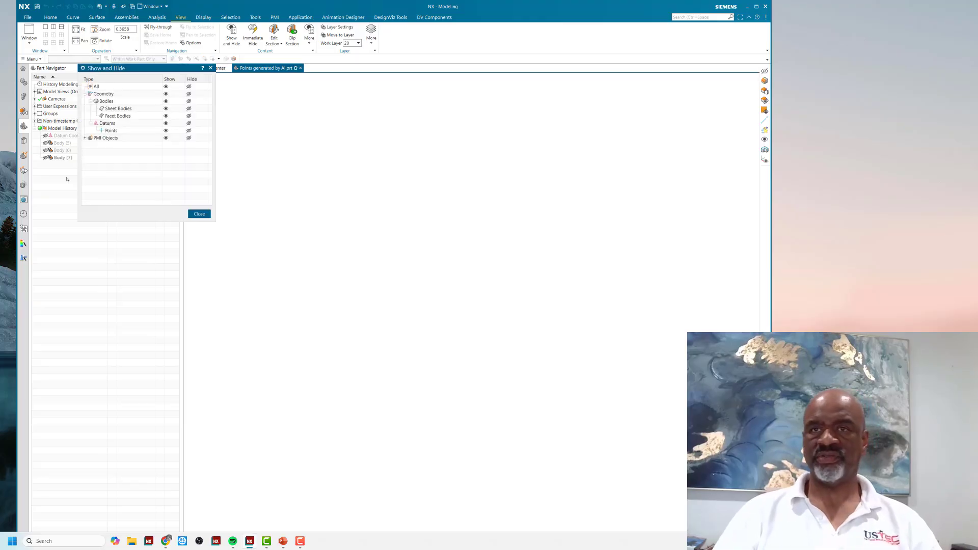
pyautogui.click(166, 131)
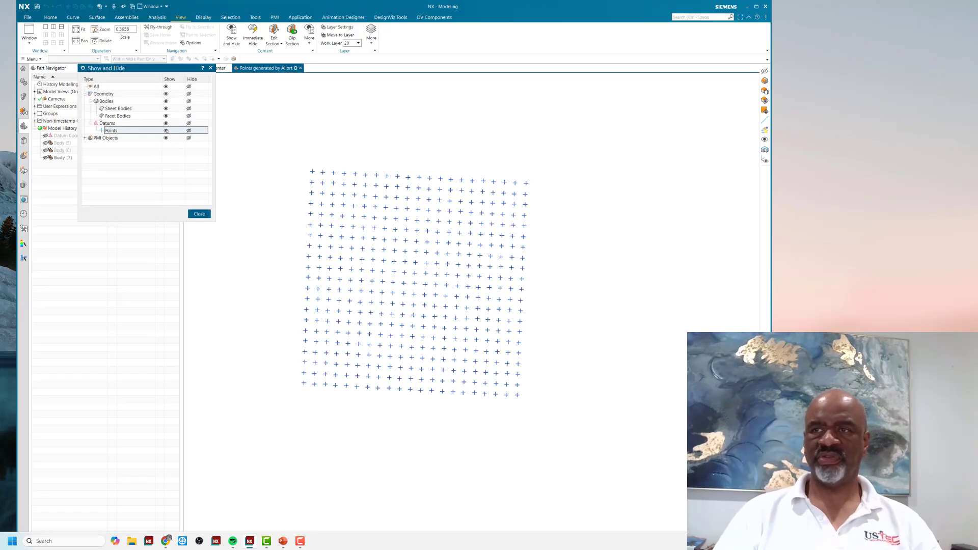
pyautogui.click(199, 214)
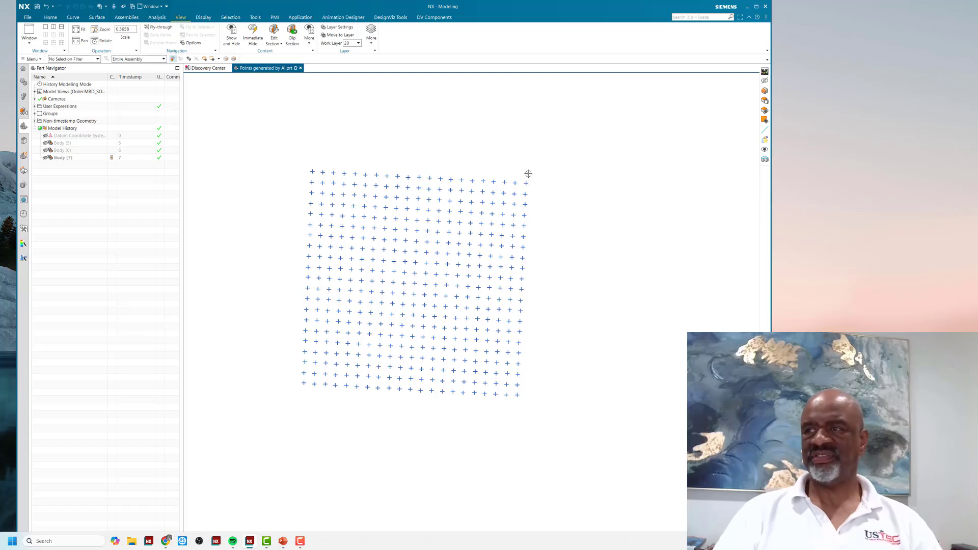
# Frame the point grid flat-on, zoomed in and panned up and right
pyautogui.moveTo(347, 148)
pyautogui.mouseDown(button='middle')
pyautogui.moveTo(359, 140)
pyautogui.moveTo(341, 144)
pyautogui.mouseUp(button='middle')
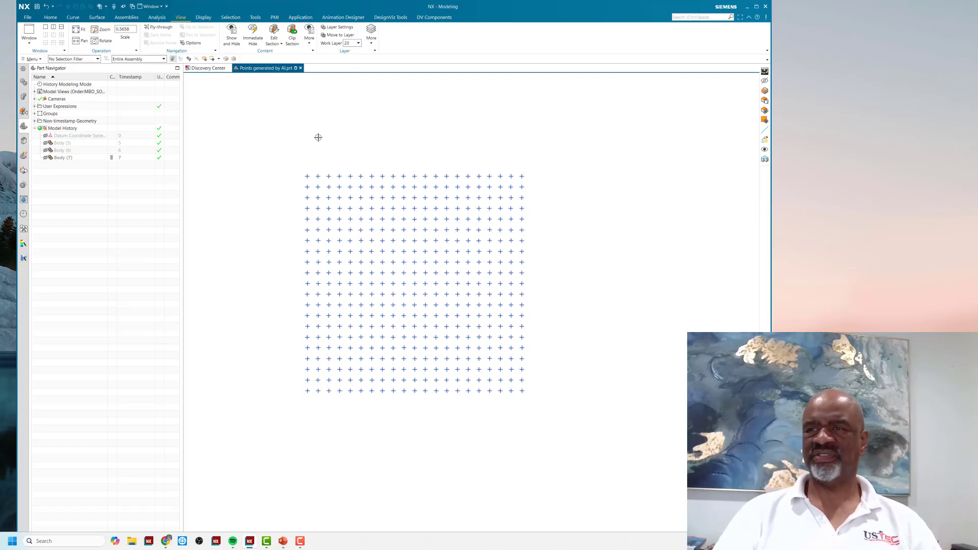
pyautogui.rightClick(297, 127)
pyautogui.click(289, 125)
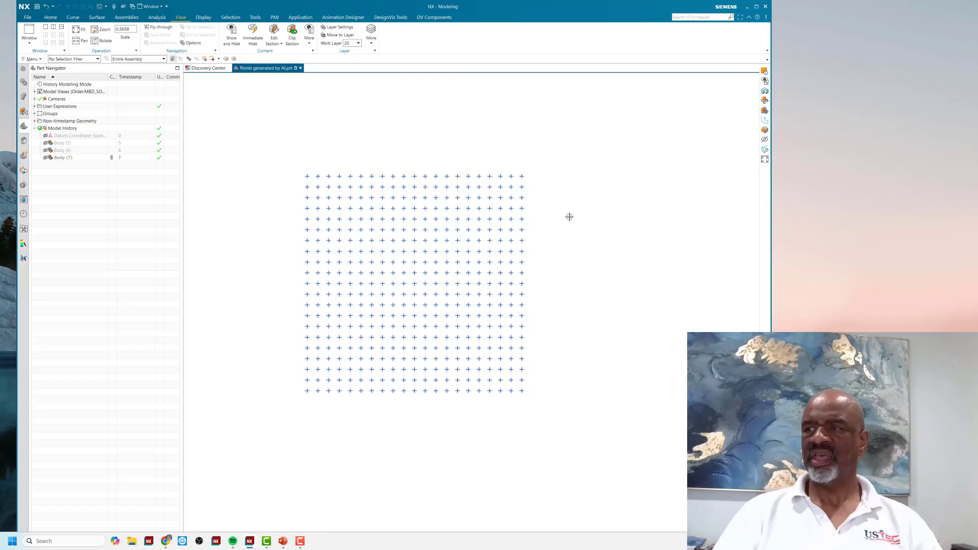
pyautogui.scroll(2, 570, 217)
pyautogui.scroll(-2, 569, 214)
pyautogui.scroll(1, 550, 204)
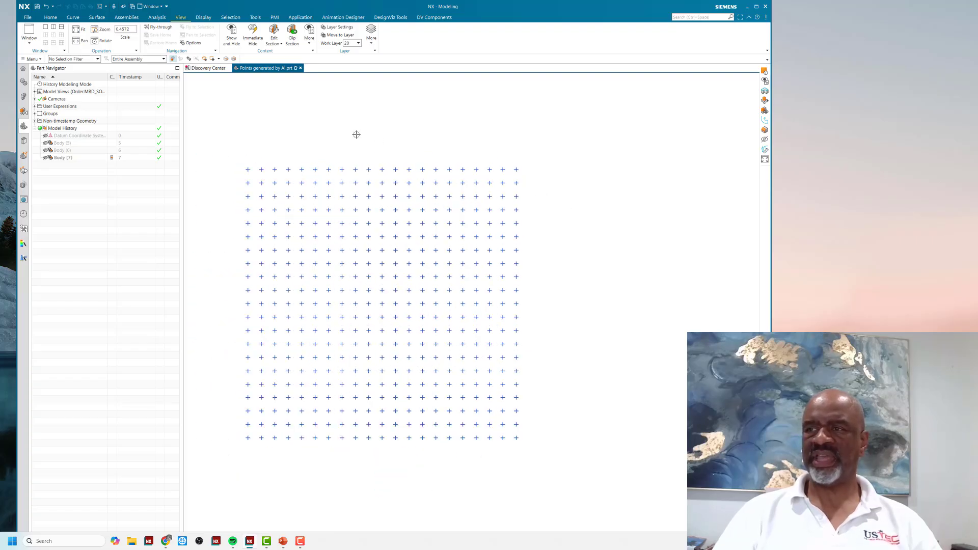
pyautogui.keyDown('shift'); pyautogui.moveTo(356, 135); pyautogui.dragTo(375, 127, button='middle'); pyautogui.keyUp('shift')
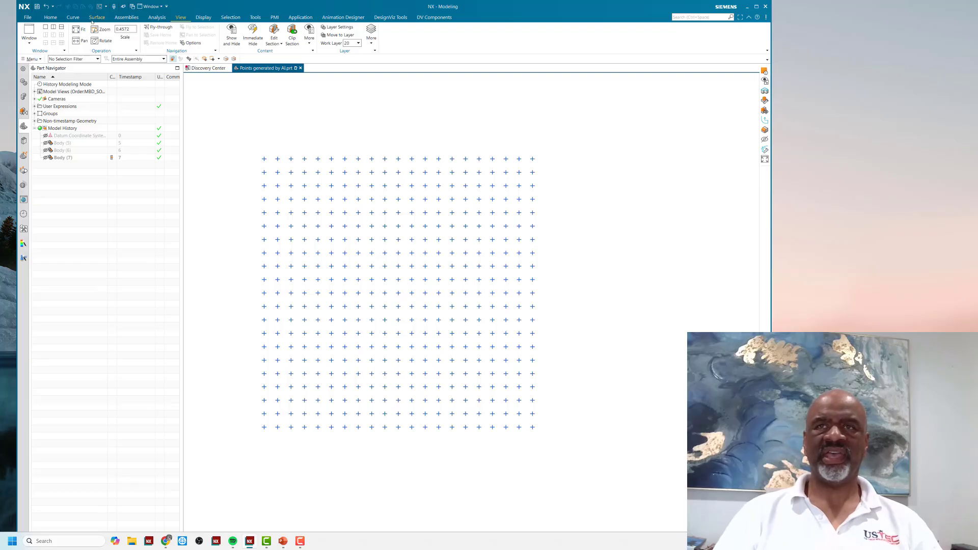
# Start Insert > Surface > Through Points and accept Multiple patch type with column degree 3
pyautogui.click(96, 17)
pyautogui.click(32, 59)
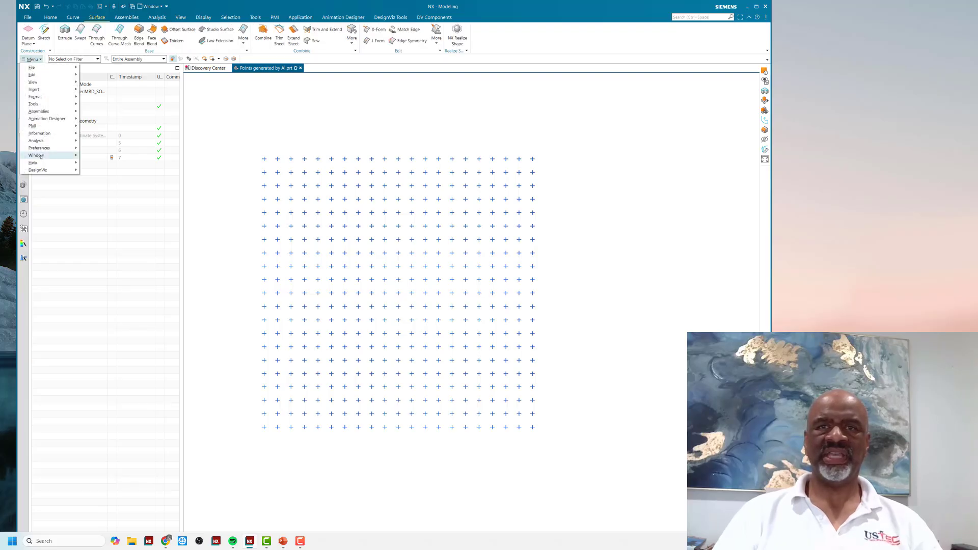
pyautogui.moveTo(34, 89)
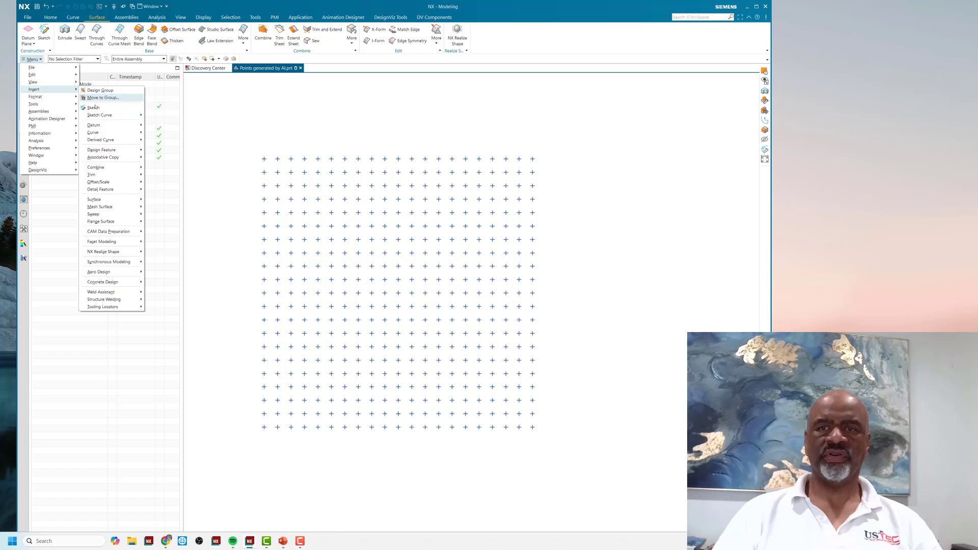
pyautogui.moveTo(117, 200)
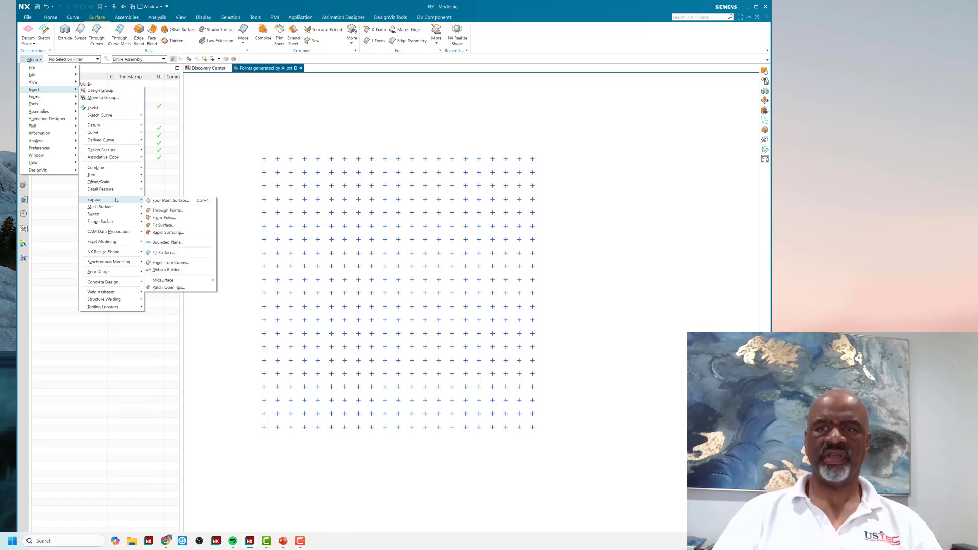
pyautogui.click(166, 211)
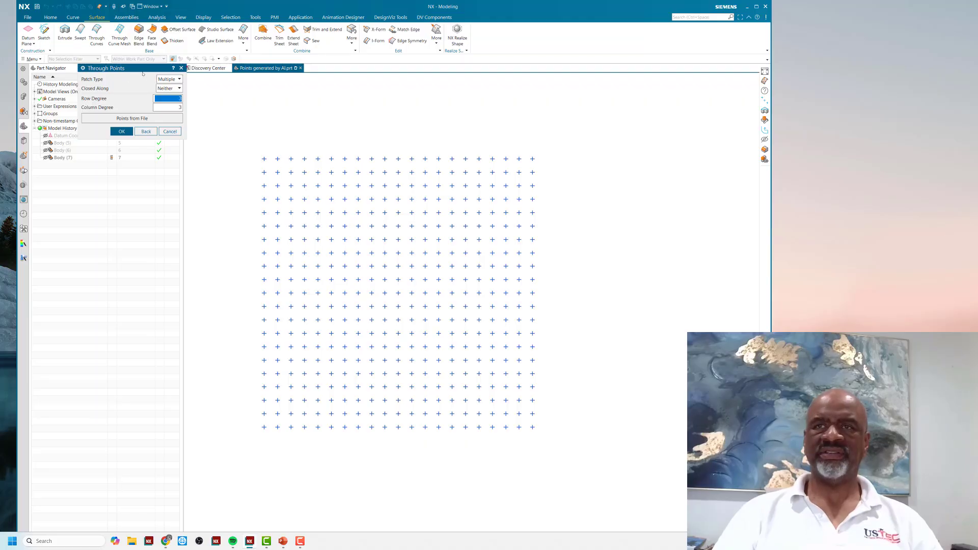
pyautogui.moveTo(143, 70); pyautogui.dragTo(165, 193)
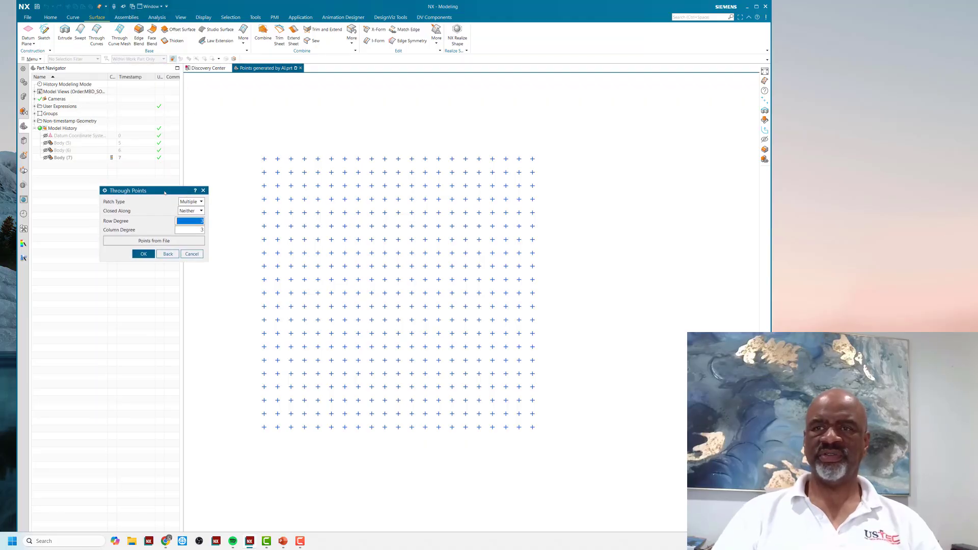
pyautogui.click(144, 254)
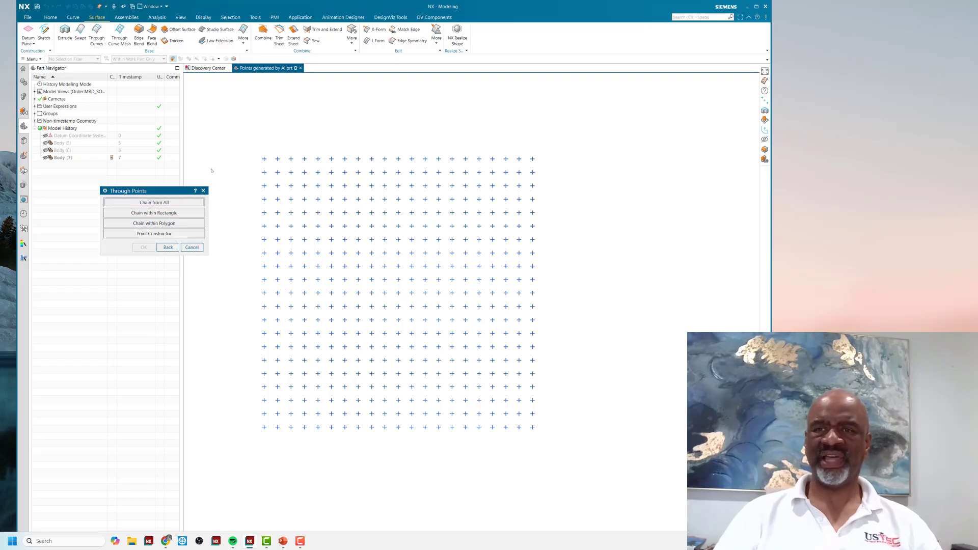
# Chain the top four point rows using Chain within Rectangle, accepting each row
pyautogui.click(156, 214)
pyautogui.moveTo(247, 152); pyautogui.dragTo(555, 160)
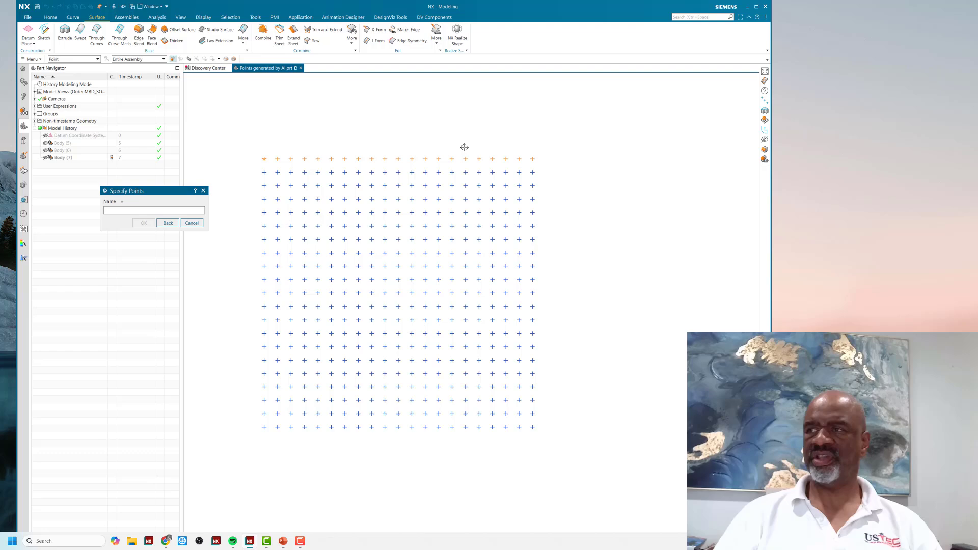
pyautogui.middleClick(541, 151)
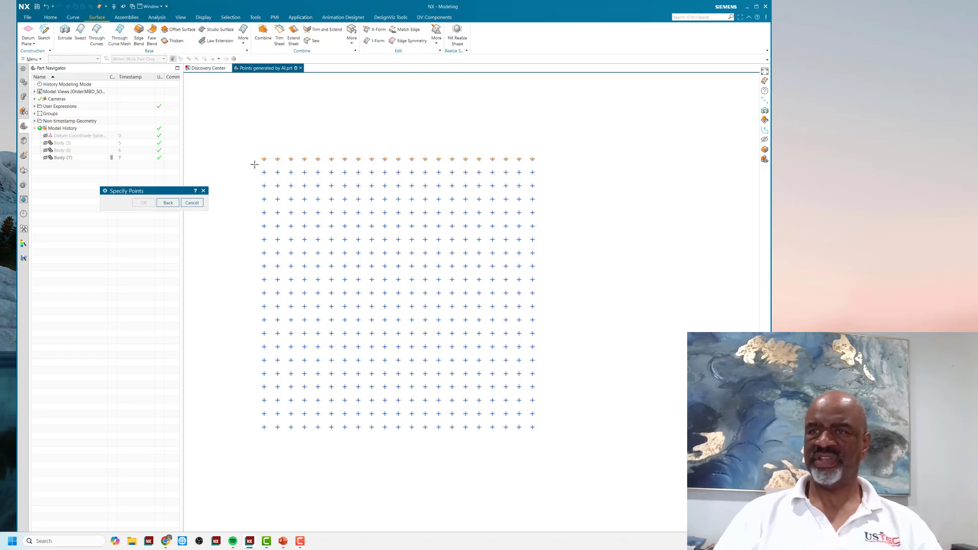
pyautogui.moveTo(254, 167); pyautogui.dragTo(555, 180)
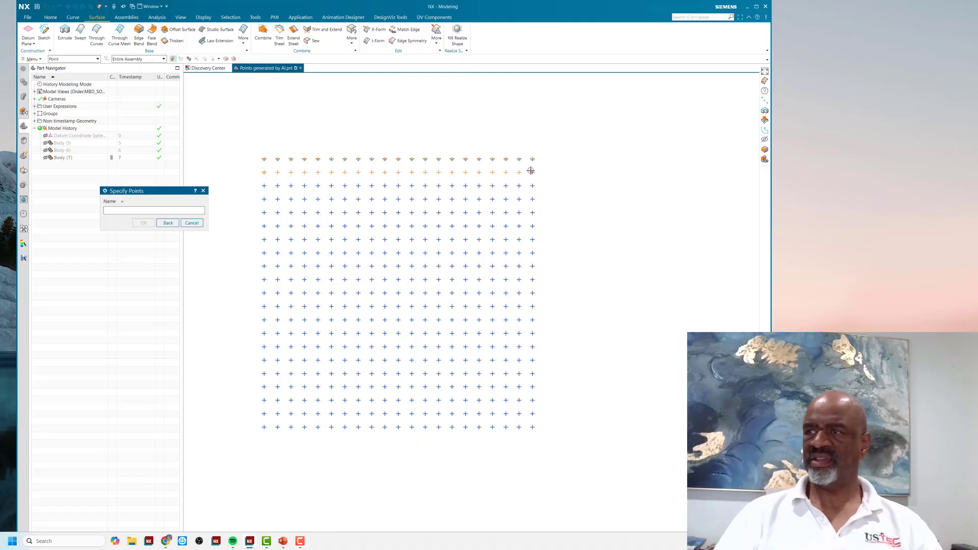
pyautogui.middleClick(531, 171)
pyautogui.moveTo(251, 178); pyautogui.dragTo(568, 192)
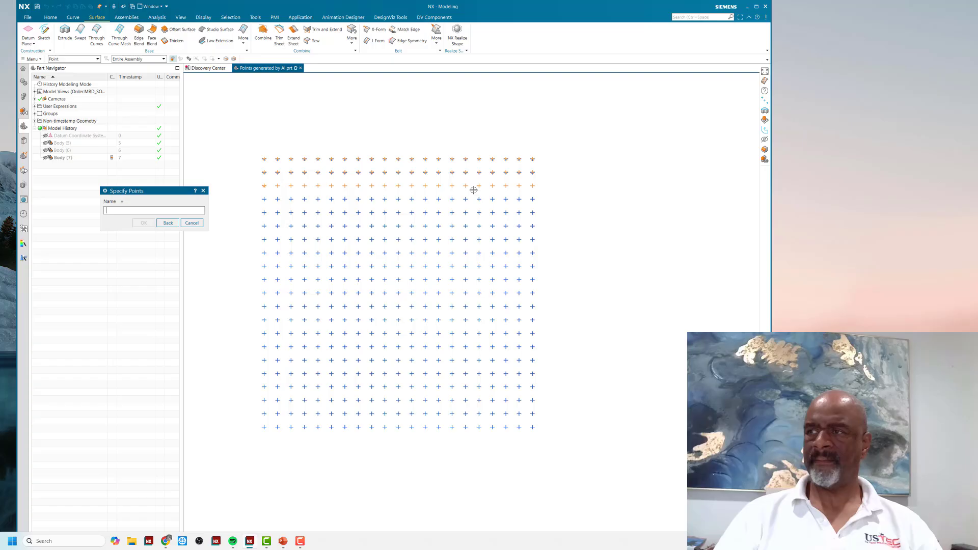
pyautogui.middleClick(533, 186)
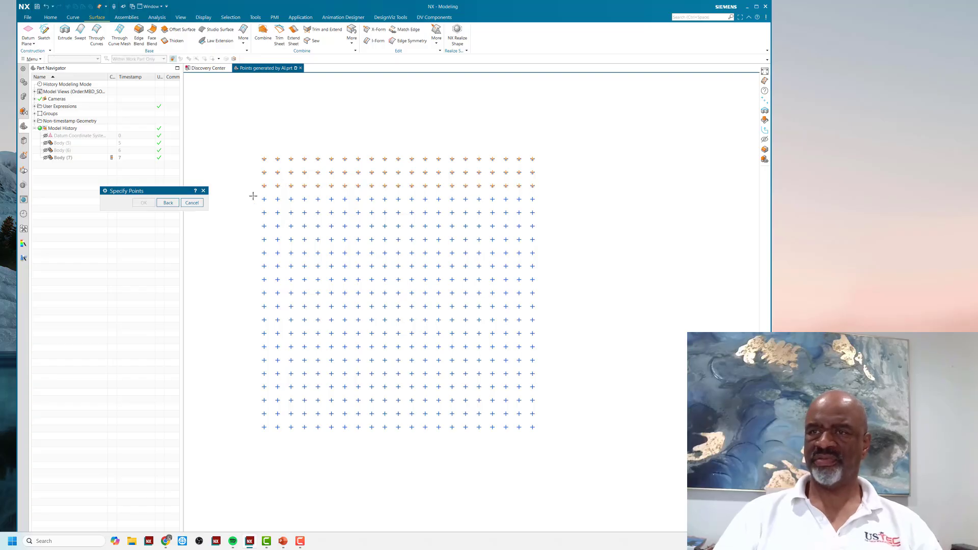
pyautogui.moveTo(253, 196); pyautogui.dragTo(550, 206)
pyautogui.middleClick(550, 207)
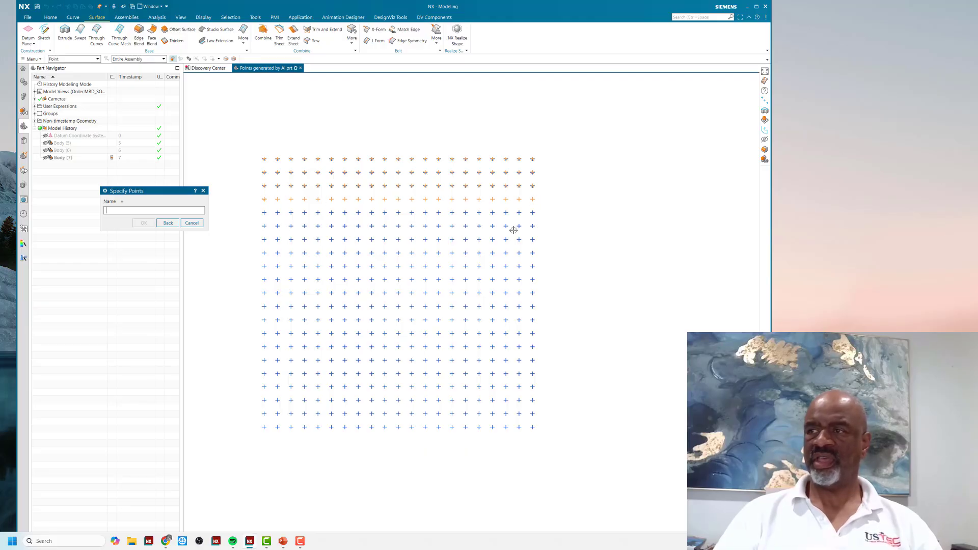
pyautogui.click(533, 198)
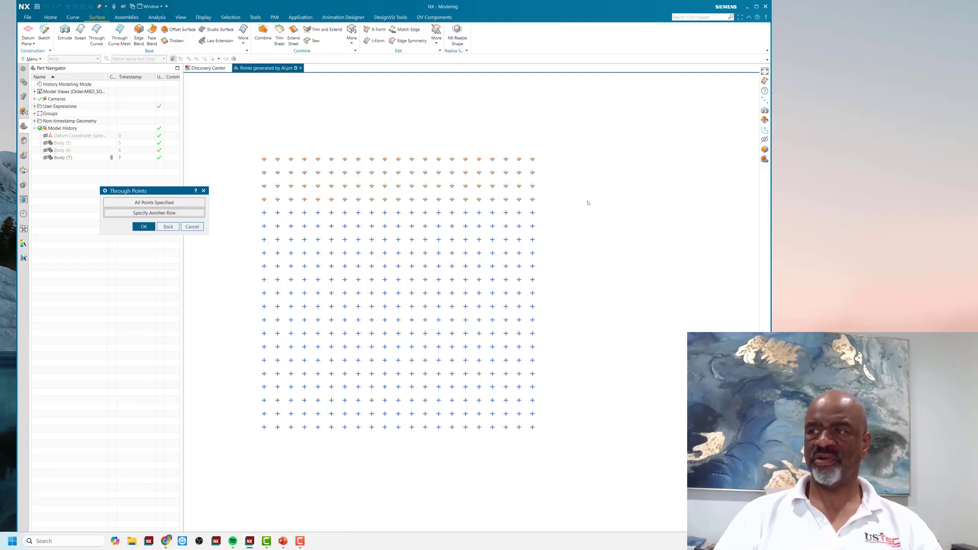
# Chain the fifth, sixth and seventh point rows into the surface definition
pyautogui.click(168, 214)
pyautogui.moveTo(249, 210); pyautogui.dragTo(544, 220)
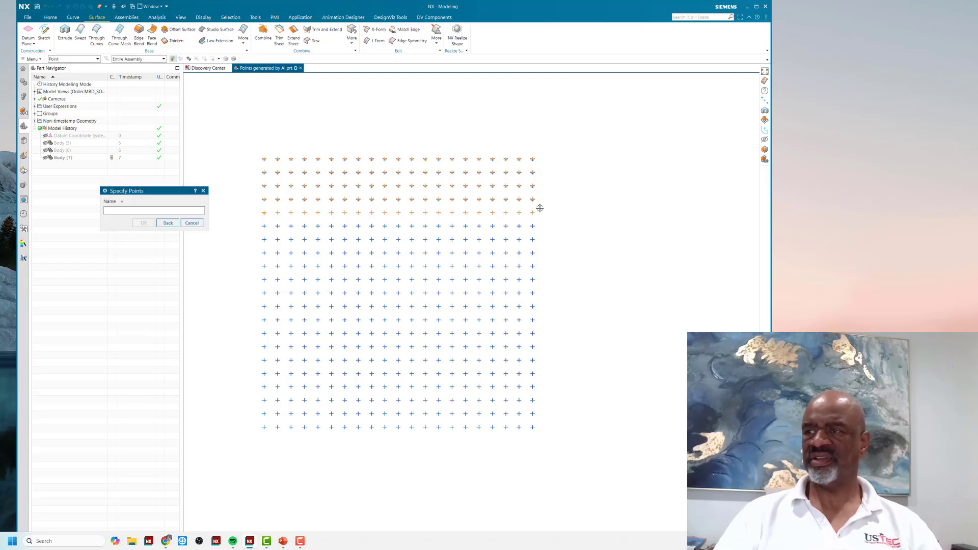
pyautogui.middleClick(533, 213)
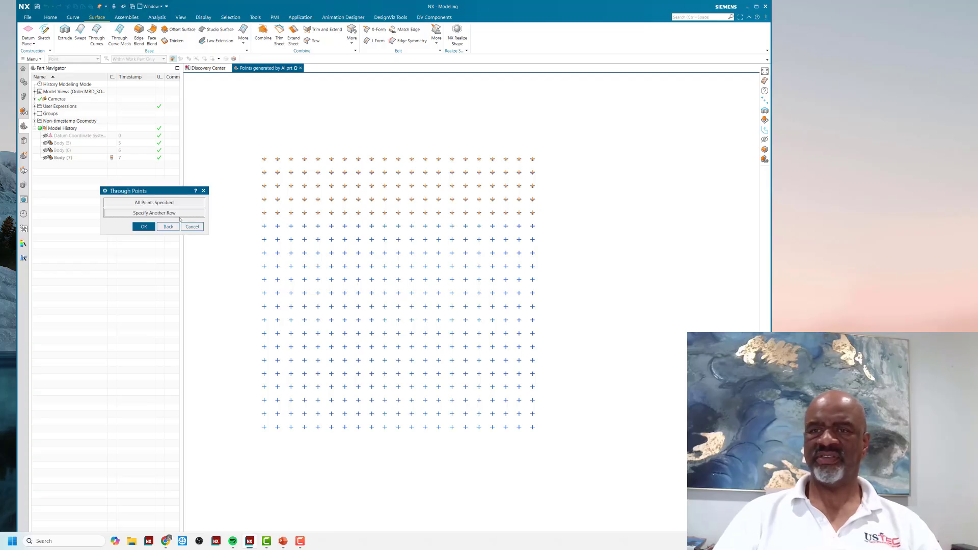
pyautogui.click(168, 213)
pyautogui.moveTo(253, 221); pyautogui.dragTo(543, 233)
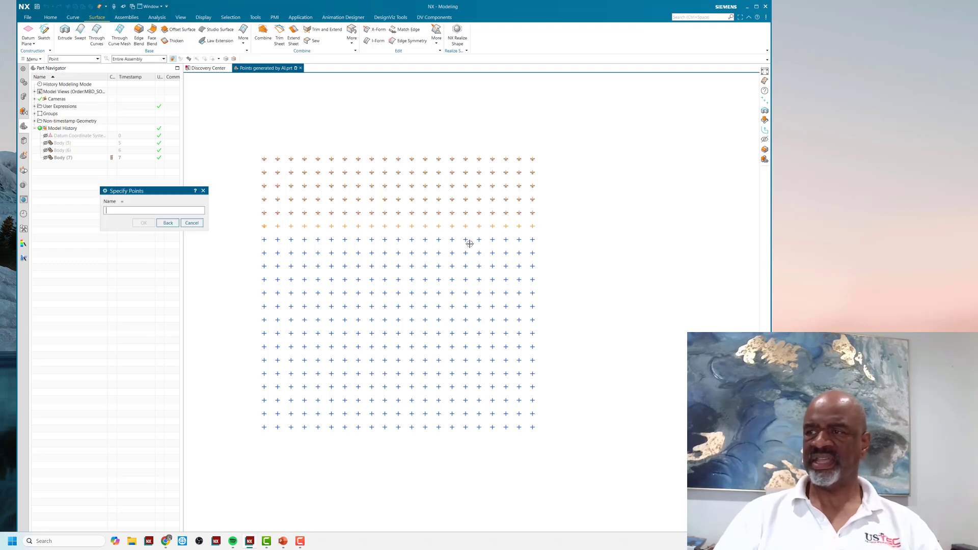
pyautogui.middleClick(531, 226)
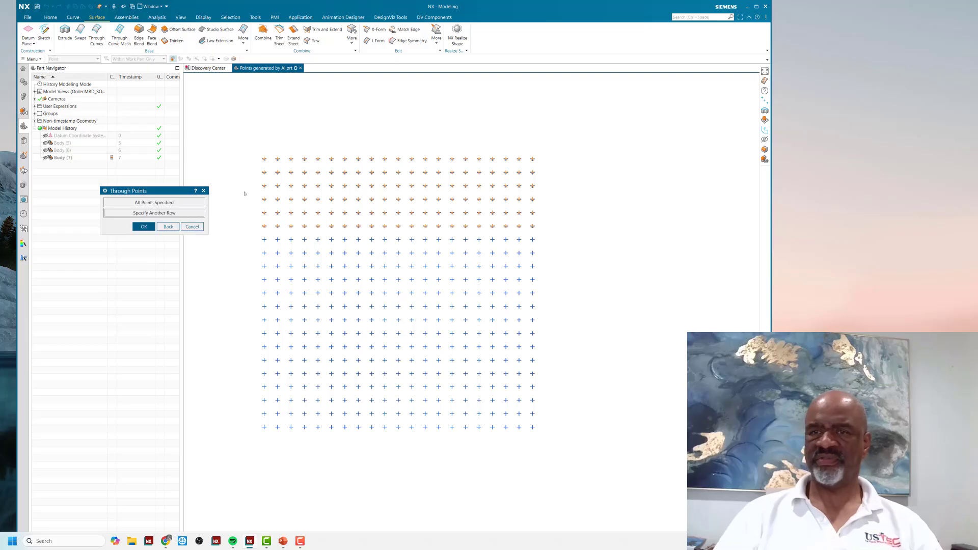
pyautogui.click(148, 216)
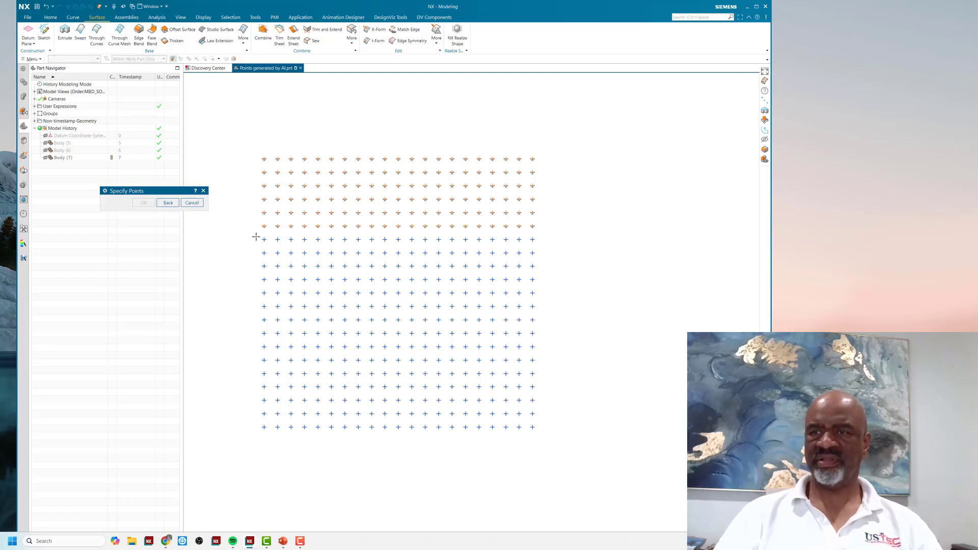
pyautogui.moveTo(250, 236); pyautogui.dragTo(547, 248)
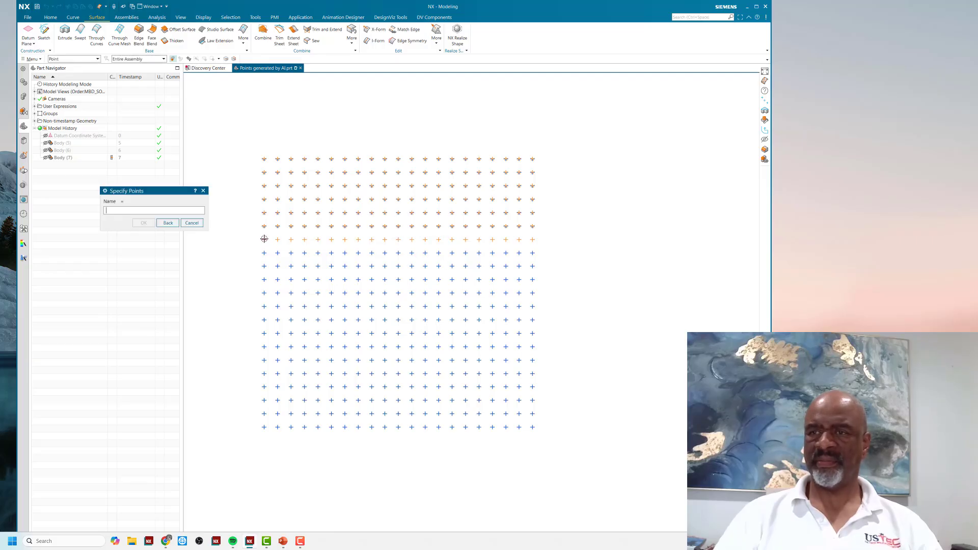
pyautogui.middleClick(533, 240)
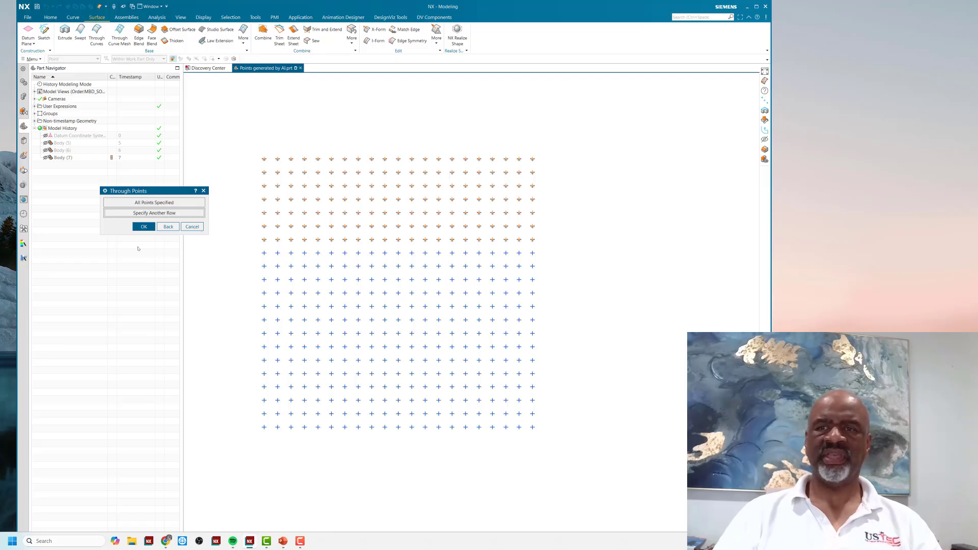
# Back out of adding another row to return to the All Points Specified choice
pyautogui.middleClick(143, 246)
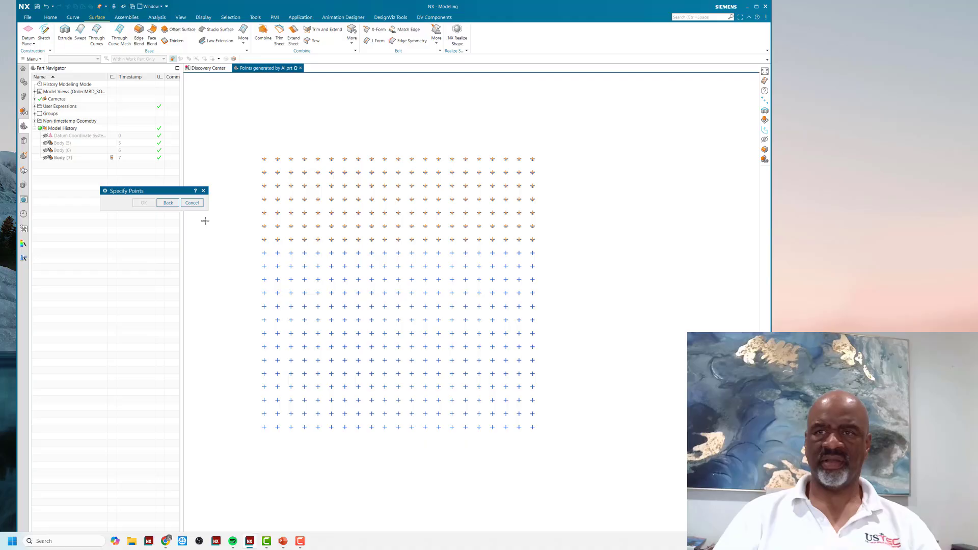
pyautogui.click(169, 202)
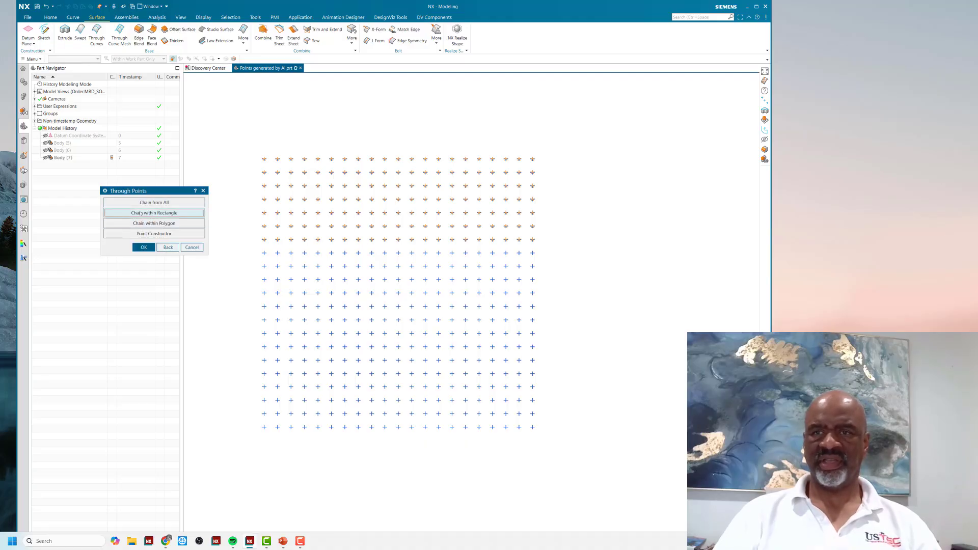
pyautogui.click(168, 247)
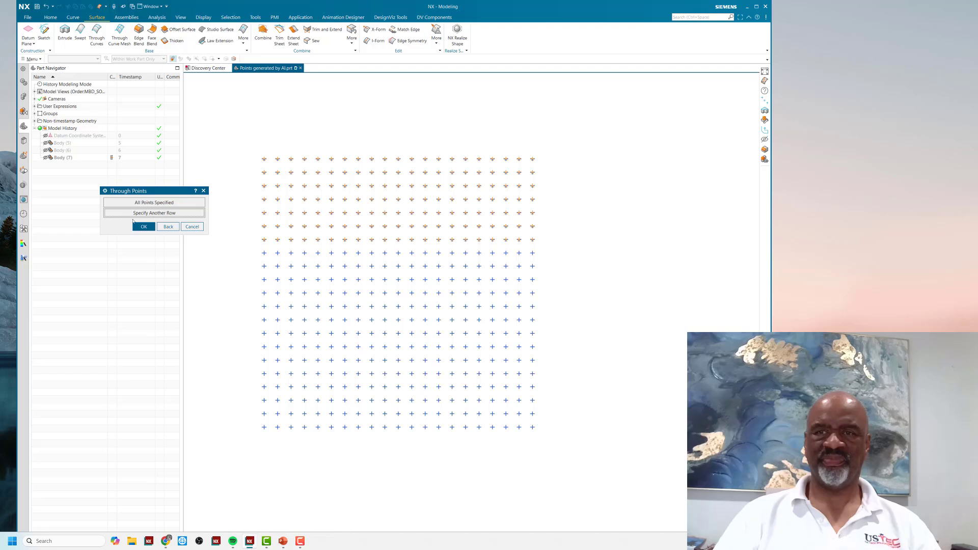
# Accept All Points Specified to create Body (8), cancel Through Points and orbit obliquely
pyautogui.click(167, 204)
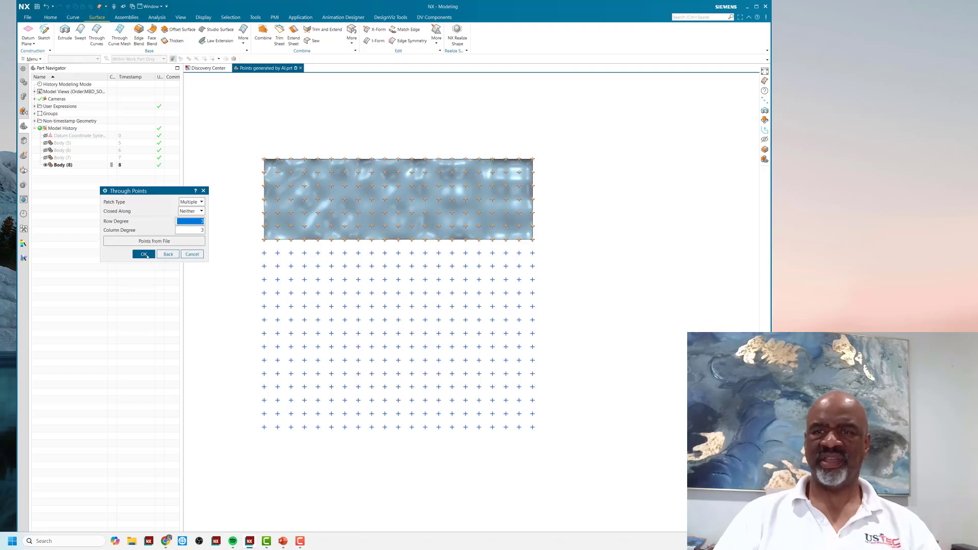
pyautogui.click(145, 255)
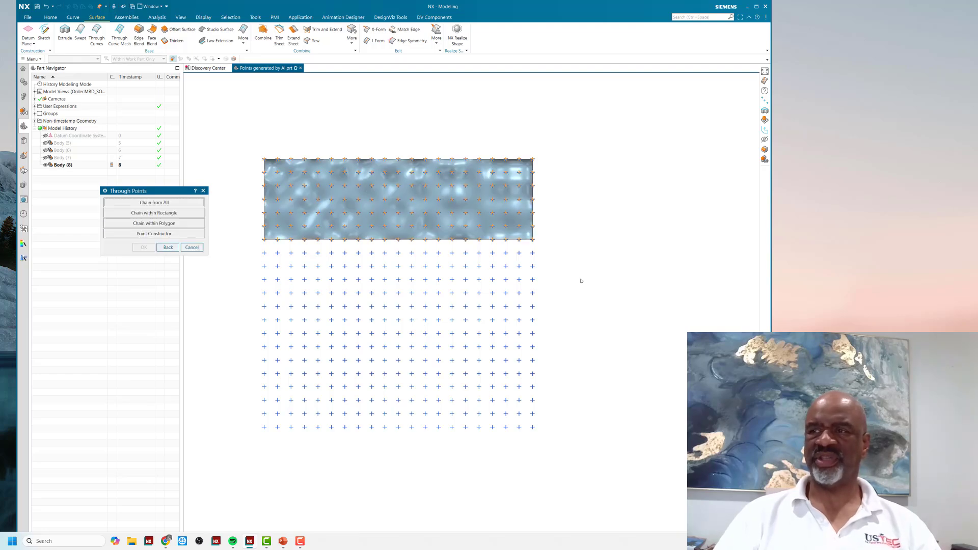
pyautogui.moveTo(559, 221); pyautogui.dragTo(401, 246, button='middle')
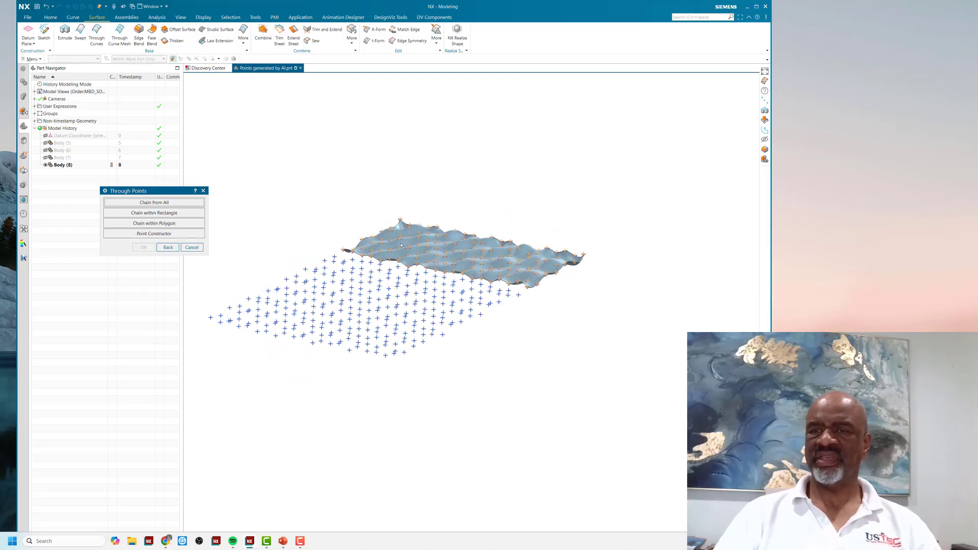
pyautogui.click(192, 247)
pyautogui.moveTo(334, 214)
pyautogui.mouseDown(button='middle')
pyautogui.moveTo(353, 233)
pyautogui.moveTo(357, 273)
pyautogui.moveTo(320, 226)
pyautogui.mouseUp(button='middle')
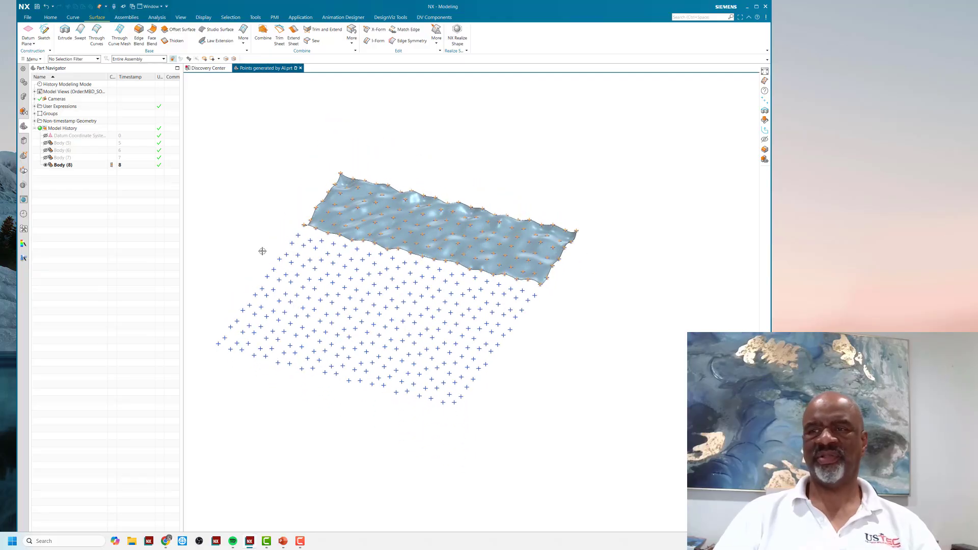
pyautogui.moveTo(278, 202); pyautogui.dragTo(283, 167, button='middle')
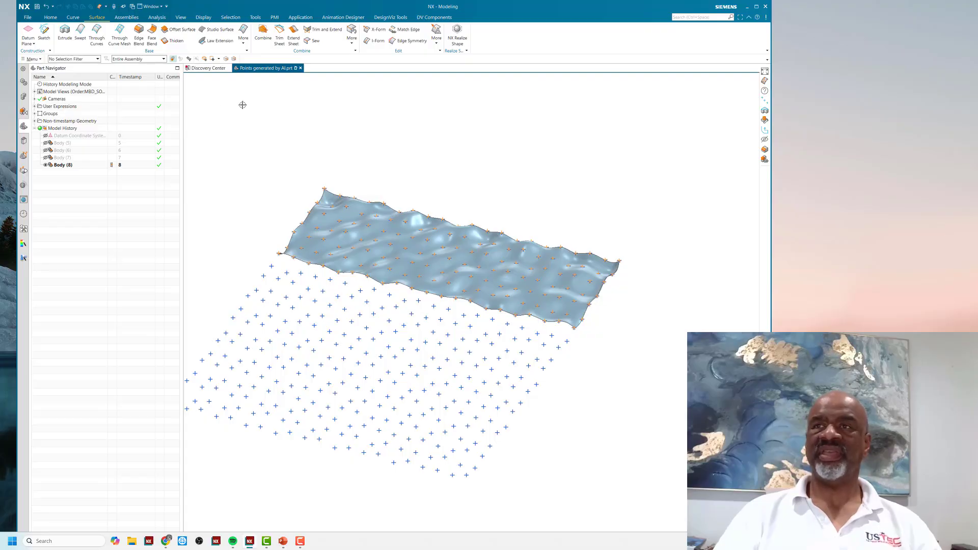
# In Layer Settings, show layer 1 and make it the work layer, hiding layer 20
pyautogui.click(181, 17)
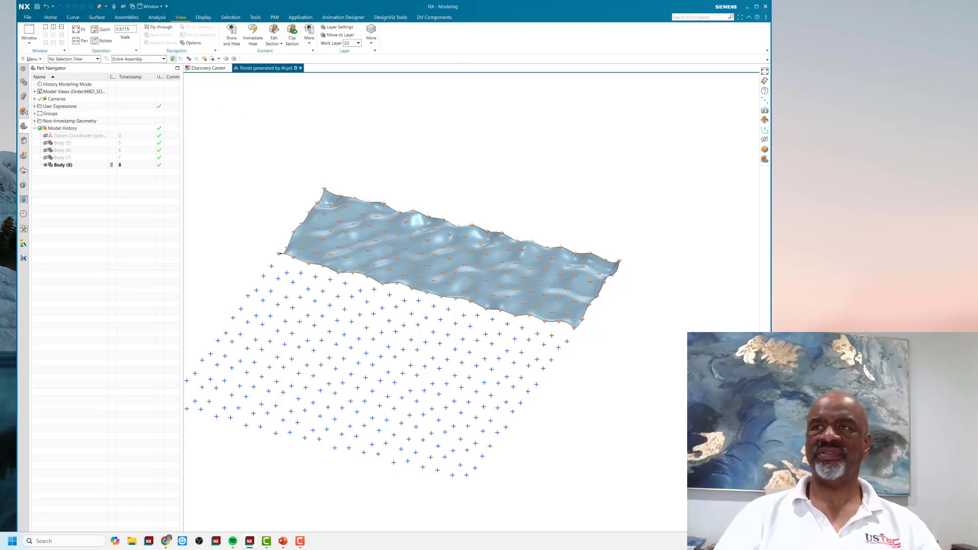
pyautogui.click(337, 27)
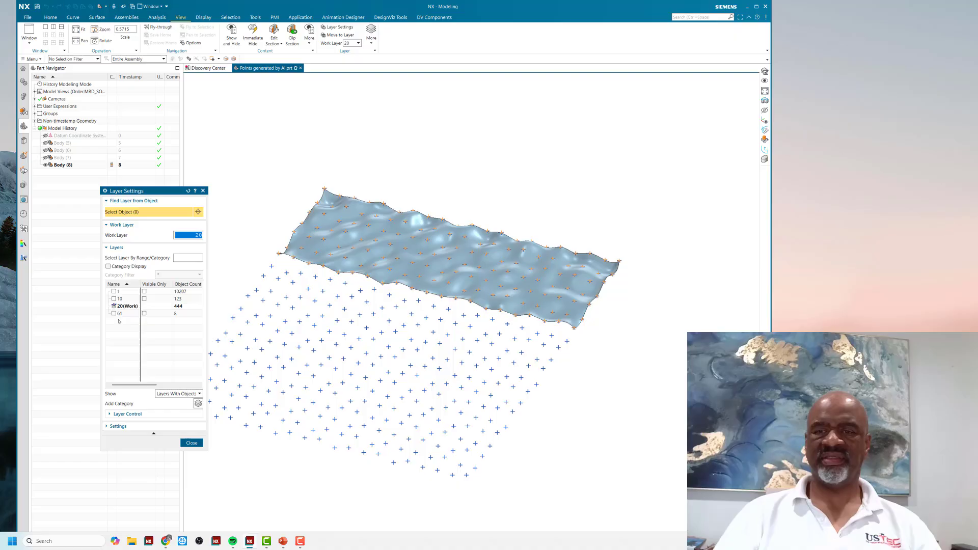
pyautogui.click(114, 292)
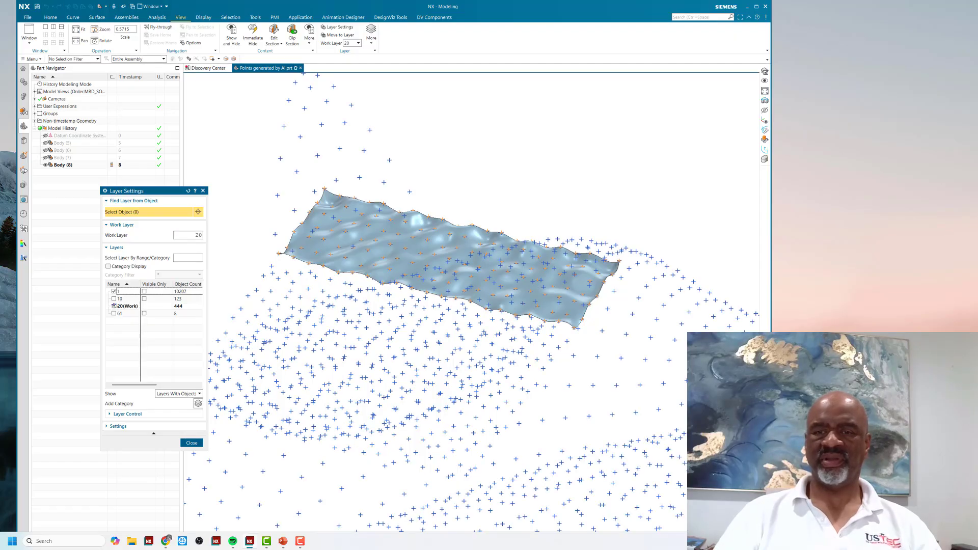
pyautogui.doubleClick(123, 295)
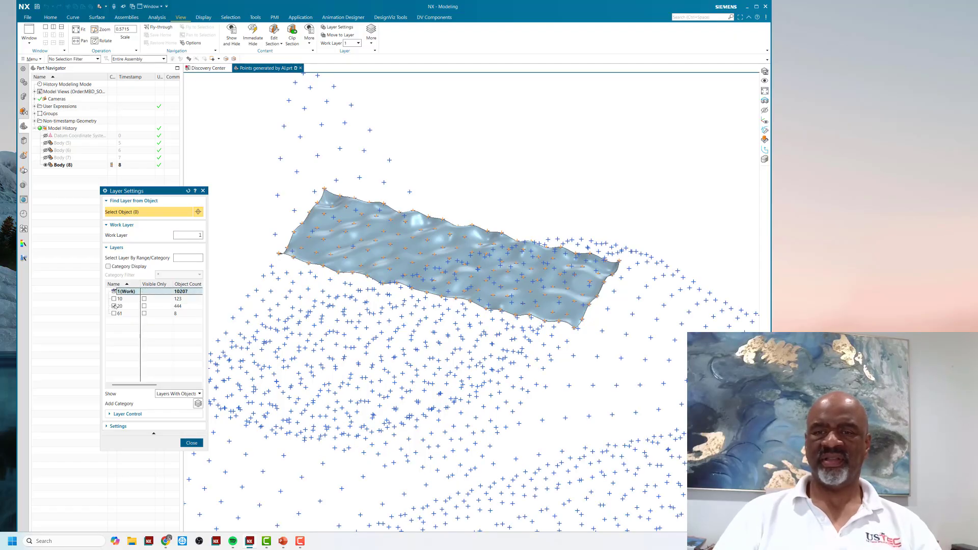
pyautogui.scroll(-5, 372, 181)
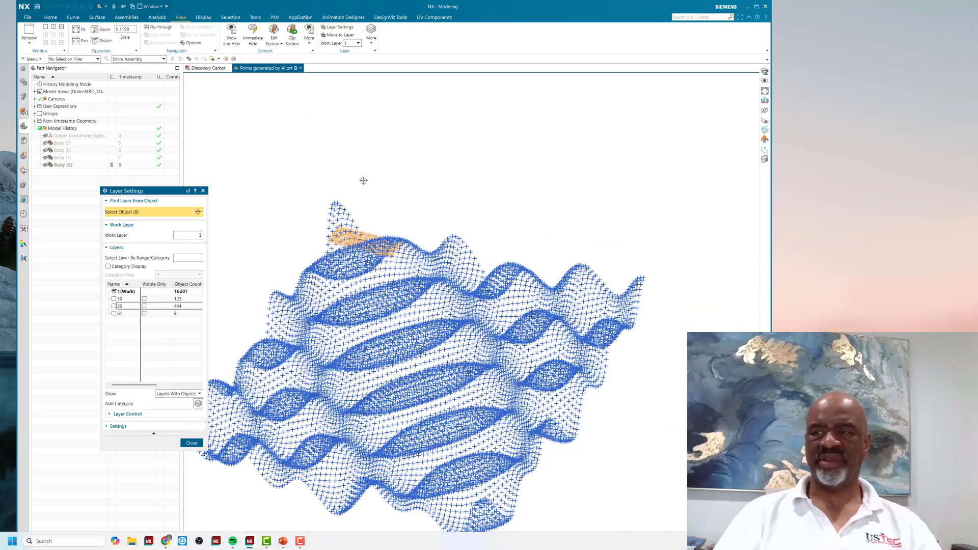
pyautogui.moveTo(362, 179); pyautogui.dragTo(387, 179, button='middle')
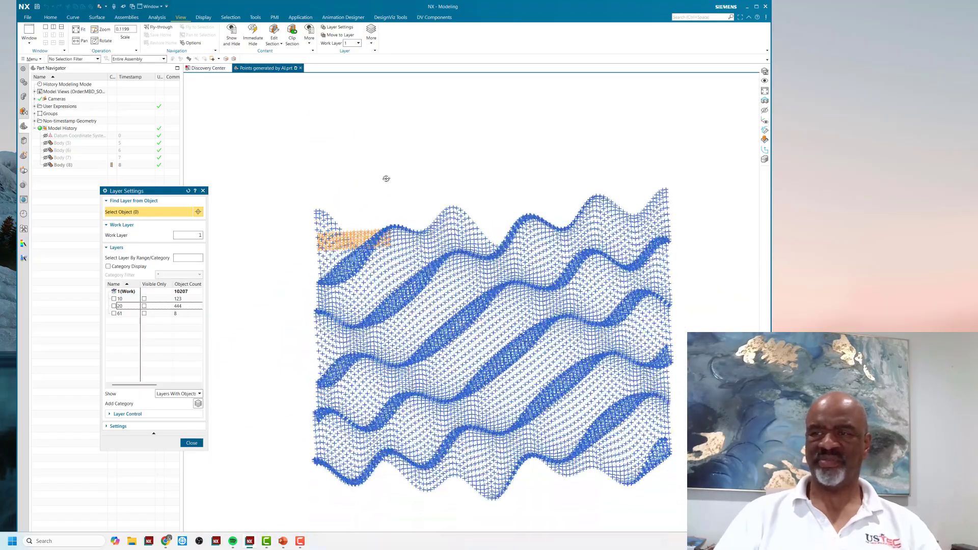
pyautogui.click(191, 443)
# Rotate to a tilted view and open Show hidden objects to unhide Body (7)
pyautogui.rightClick(290, 162)
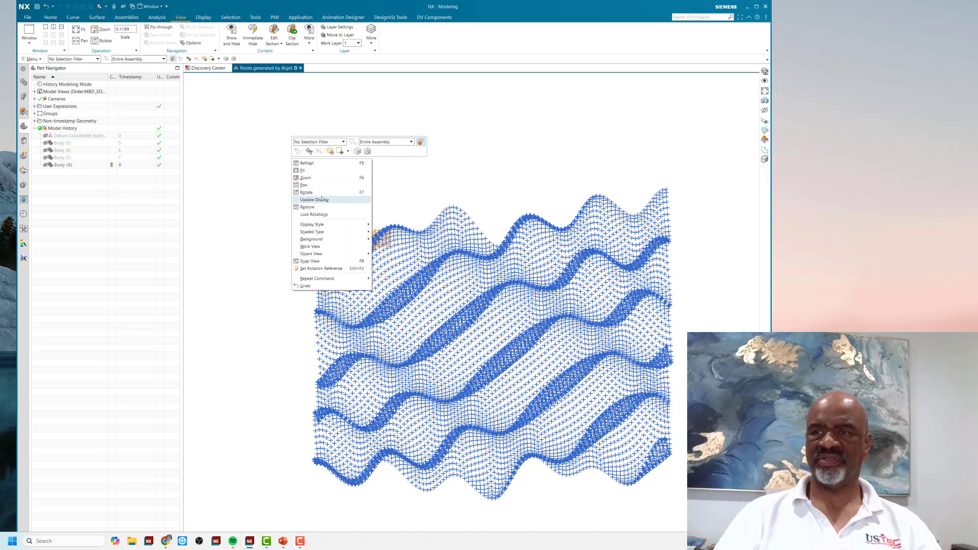
pyautogui.click(316, 193)
pyautogui.moveTo(305, 169)
pyautogui.mouseDown()
pyautogui.moveTo(312, 220)
pyautogui.moveTo(295, 146)
pyautogui.moveTo(275, 148)
pyautogui.moveTo(299, 140)
pyautogui.moveTo(319, 168)
pyautogui.moveTo(319, 155)
pyautogui.mouseUp()
pyautogui.hotkey('ctrl', 'shift', 'k')
# Show the hidden wavy surface Body (7) over the CSV point grid, viewed obliquely
pyautogui.click(326, 220)
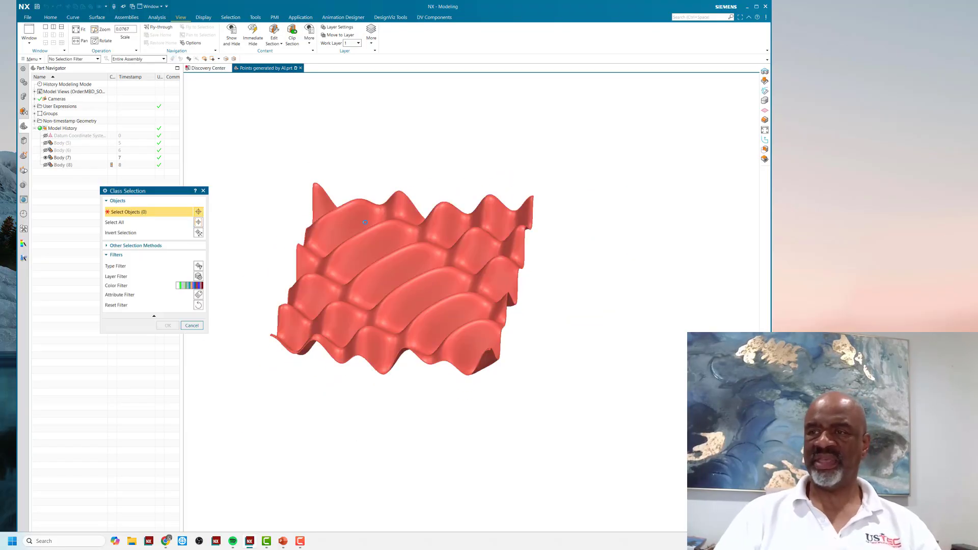
pyautogui.click(167, 325)
pyautogui.scroll(5, 263, 188)
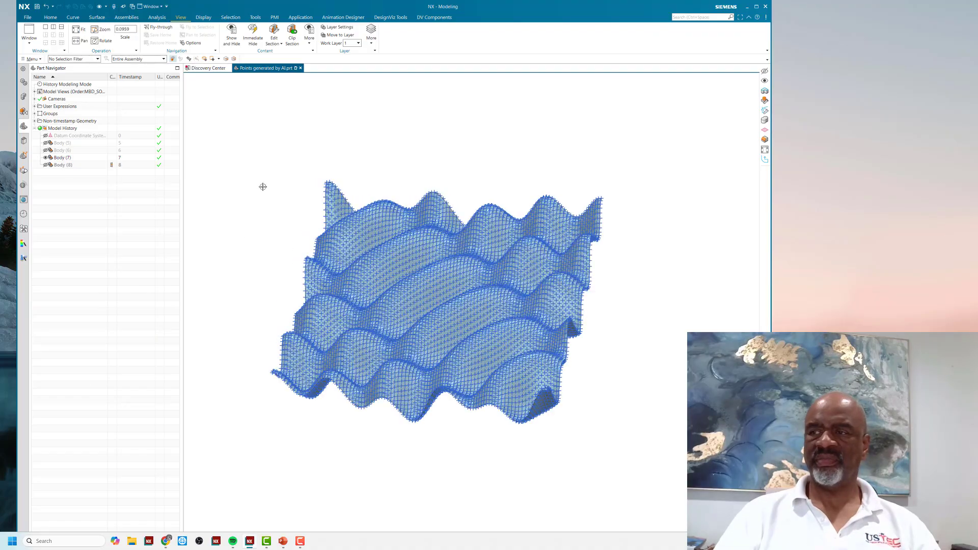
pyautogui.moveTo(264, 190)
pyautogui.mouseDown(button='middle')
pyautogui.moveTo(267, 201)
pyautogui.moveTo(279, 194)
pyautogui.moveTo(282, 170)
pyautogui.moveTo(246, 178)
pyautogui.moveTo(236, 129)
pyautogui.moveTo(291, 148)
pyautogui.moveTo(352, 133)
pyautogui.moveTo(319, 202)
pyautogui.moveTo(362, 174)
pyautogui.moveTo(350, 144)
pyautogui.moveTo(321, 144)
pyautogui.moveTo(284, 165)
pyautogui.moveTo(284, 190)
pyautogui.moveTo(383, 231)
pyautogui.mouseUp(button='middle')
pyautogui.scroll(-2, 252, 179)
pyautogui.scroll(3, 277, 171)
pyautogui.scroll(-5, 277, 170)
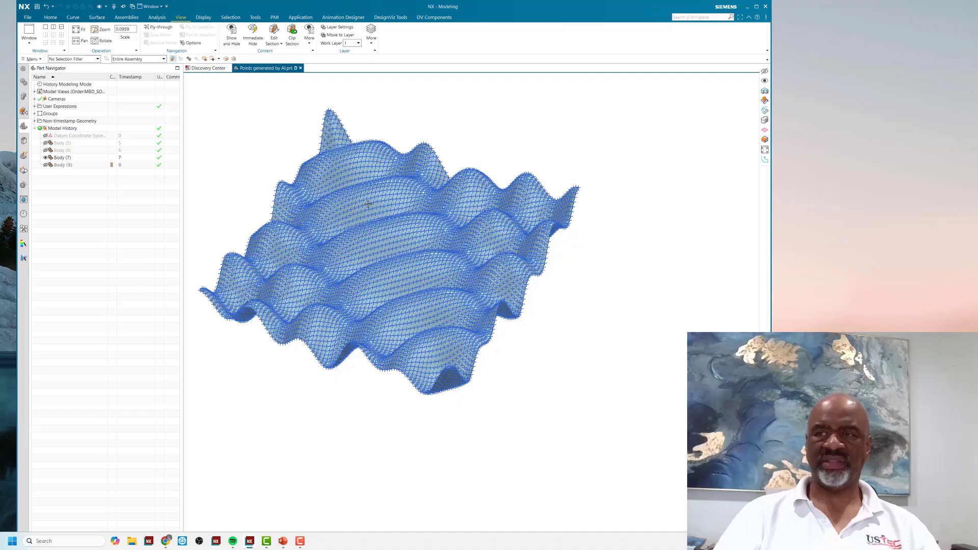
pyautogui.scroll(4, 265, 168)
pyautogui.scroll(-2, 265, 163)
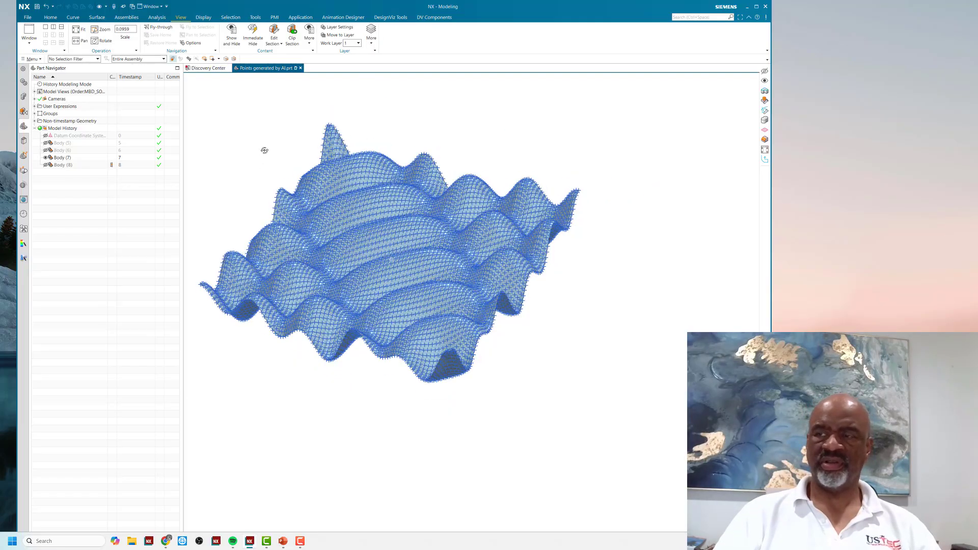
pyautogui.moveTo(350, 129)
pyautogui.mouseDown(button='middle')
pyautogui.moveTo(270, 145)
pyautogui.moveTo(265, 185)
pyautogui.moveTo(266, 154)
pyautogui.moveTo(288, 164)
pyautogui.moveTo(259, 179)
pyautogui.moveTo(274, 181)
pyautogui.moveTo(277, 138)
pyautogui.moveTo(280, 162)
pyautogui.moveTo(260, 159)
pyautogui.moveTo(279, 152)
pyautogui.moveTo(242, 139)
pyautogui.moveTo(242, 151)
pyautogui.moveTo(252, 148)
pyautogui.mouseUp(button='middle')
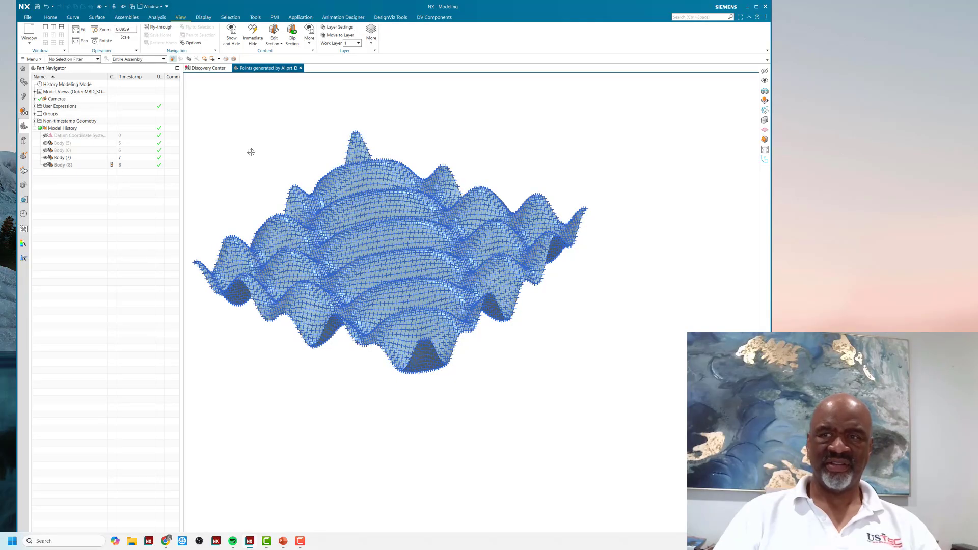
pyautogui.scroll(1, 250, 157)
pyautogui.moveTo(251, 163)
pyautogui.mouseDown(button='middle')
pyautogui.moveTo(258, 148)
pyautogui.moveTo(244, 159)
pyautogui.mouseUp(button='middle')
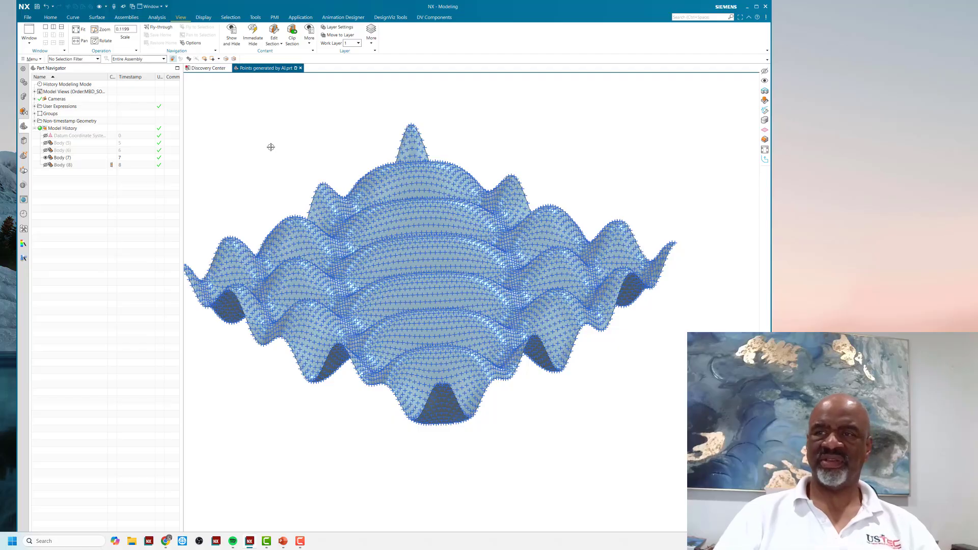
pyautogui.moveTo(271, 147); pyautogui.dragTo(294, 157, button='middle')
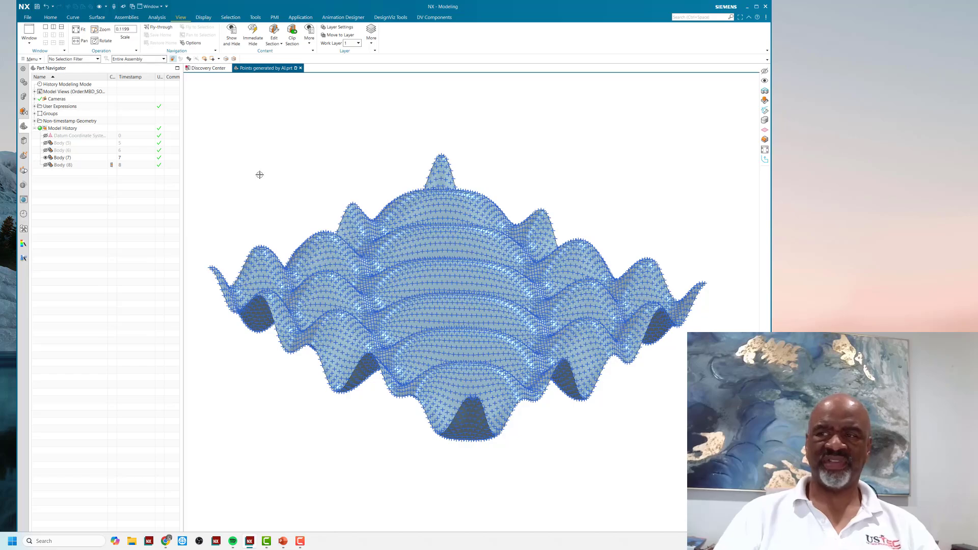
pyautogui.moveTo(258, 173)
pyautogui.mouseDown(button='middle')
pyautogui.moveTo(249, 183)
pyautogui.moveTo(260, 174)
pyautogui.mouseUp(button='middle')
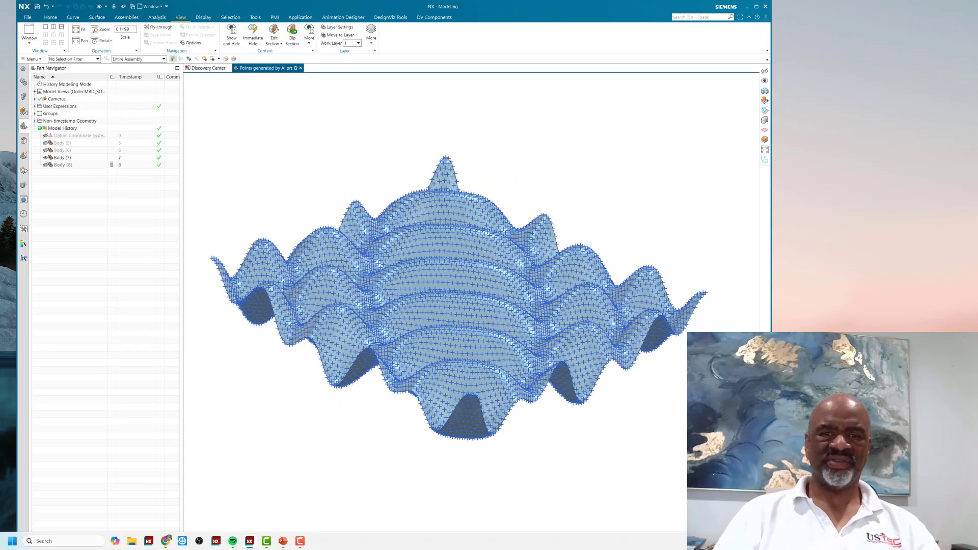